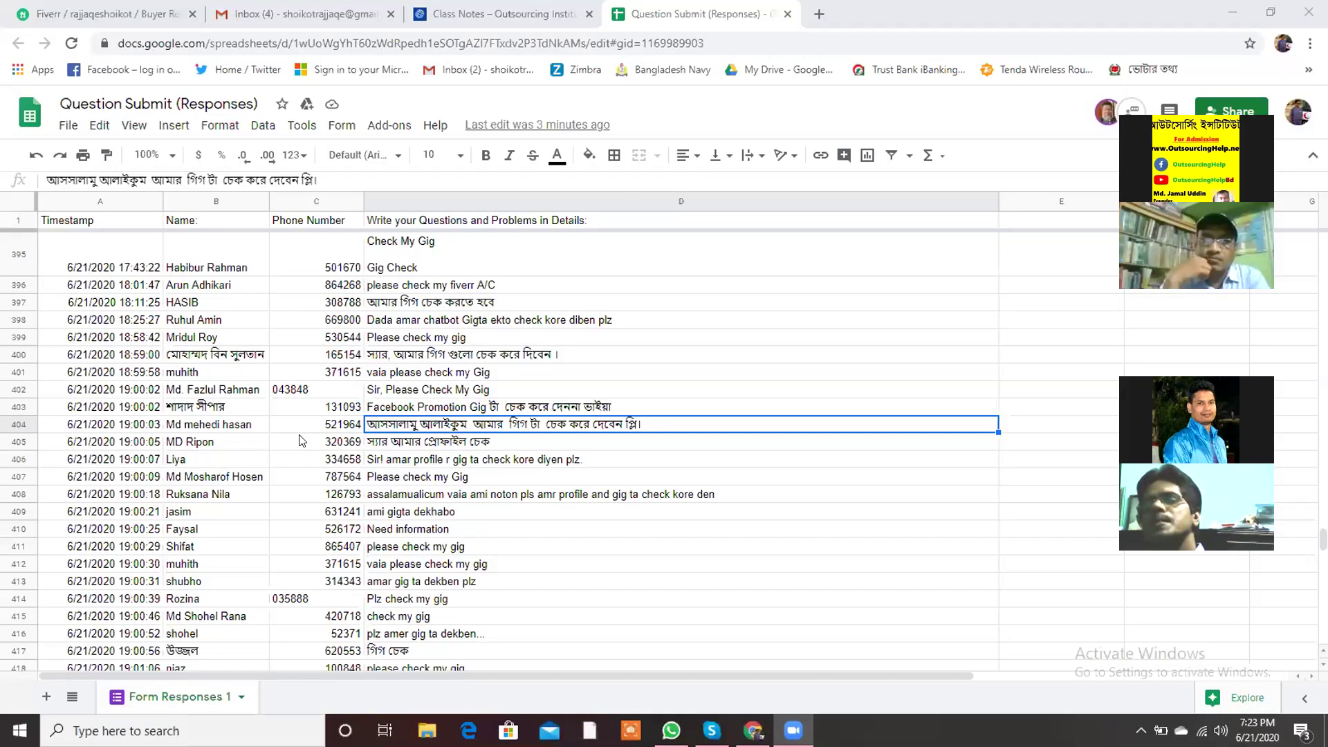
{"action": "left_click", "coordinate": [367, 441]}
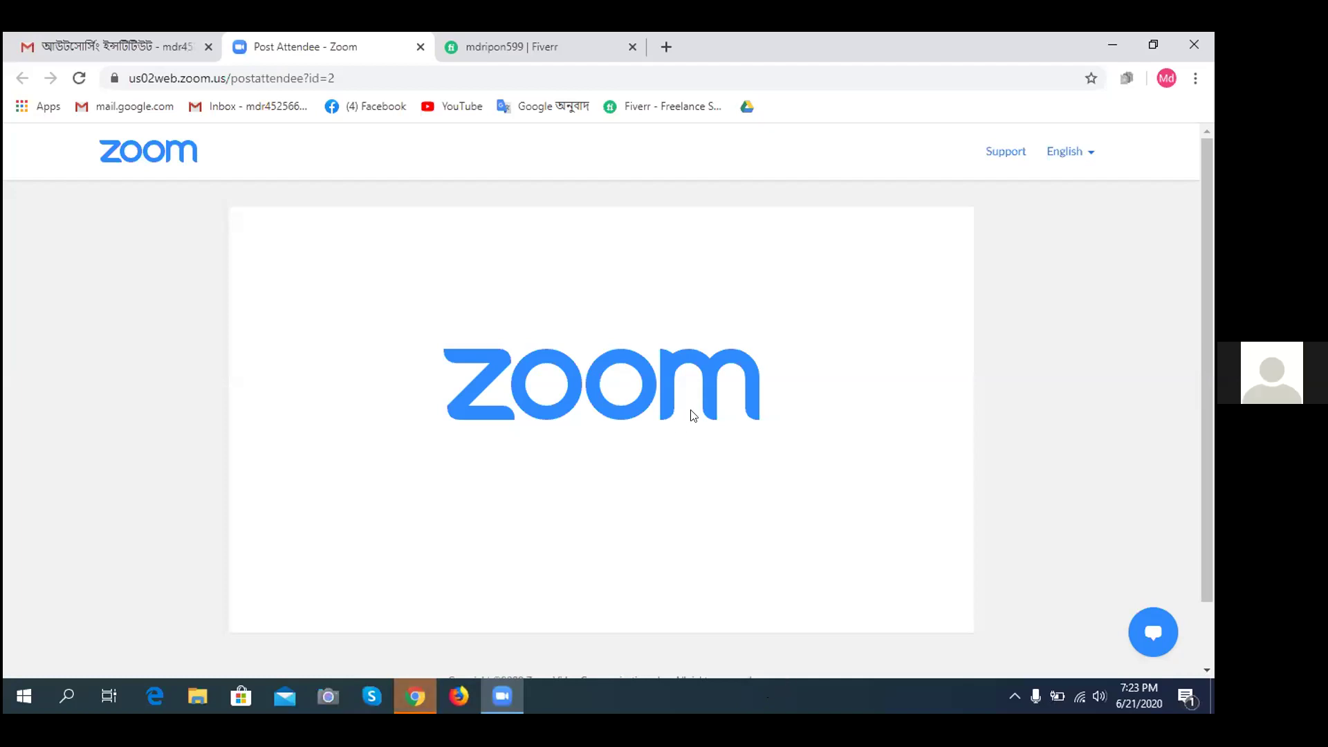
{"action": "left_click", "coordinate": [489, 43]}
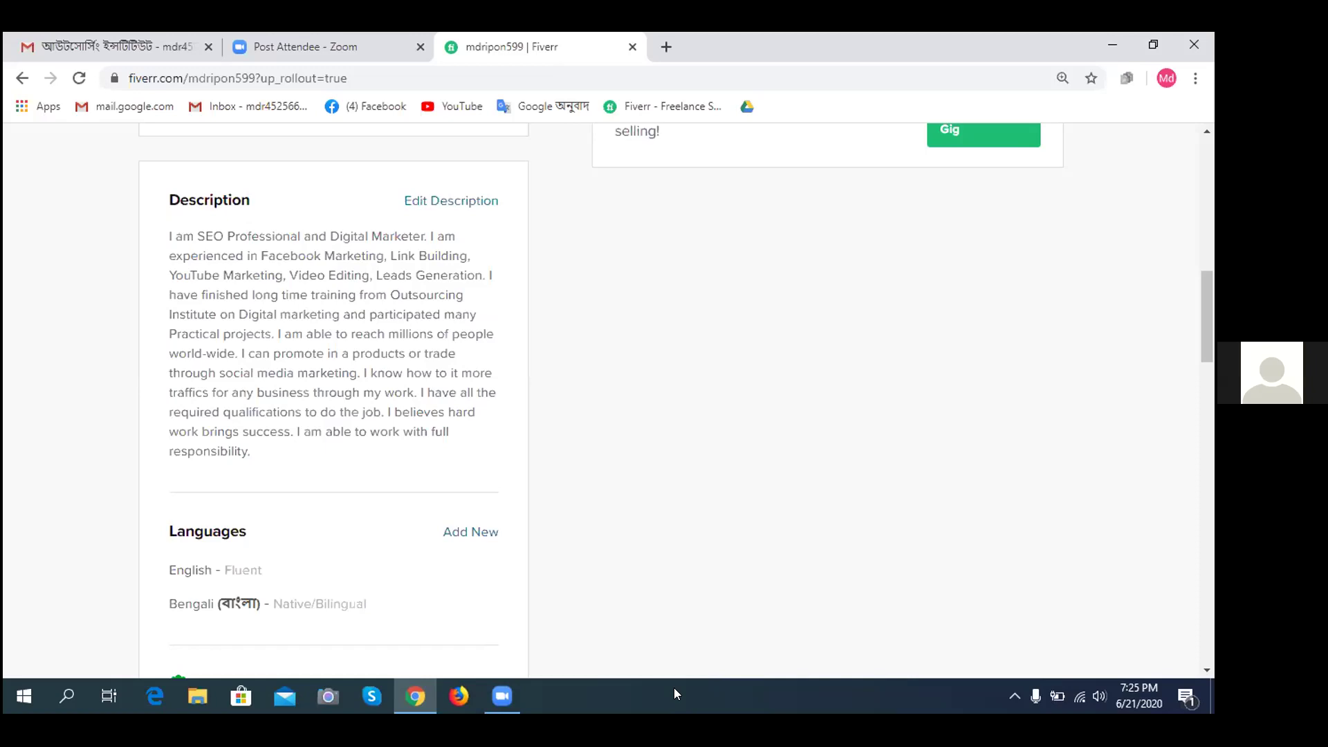
{"action": "scroll", "coordinate": [557, 450], "scroll_direction": "down", "scroll_amount": 8}
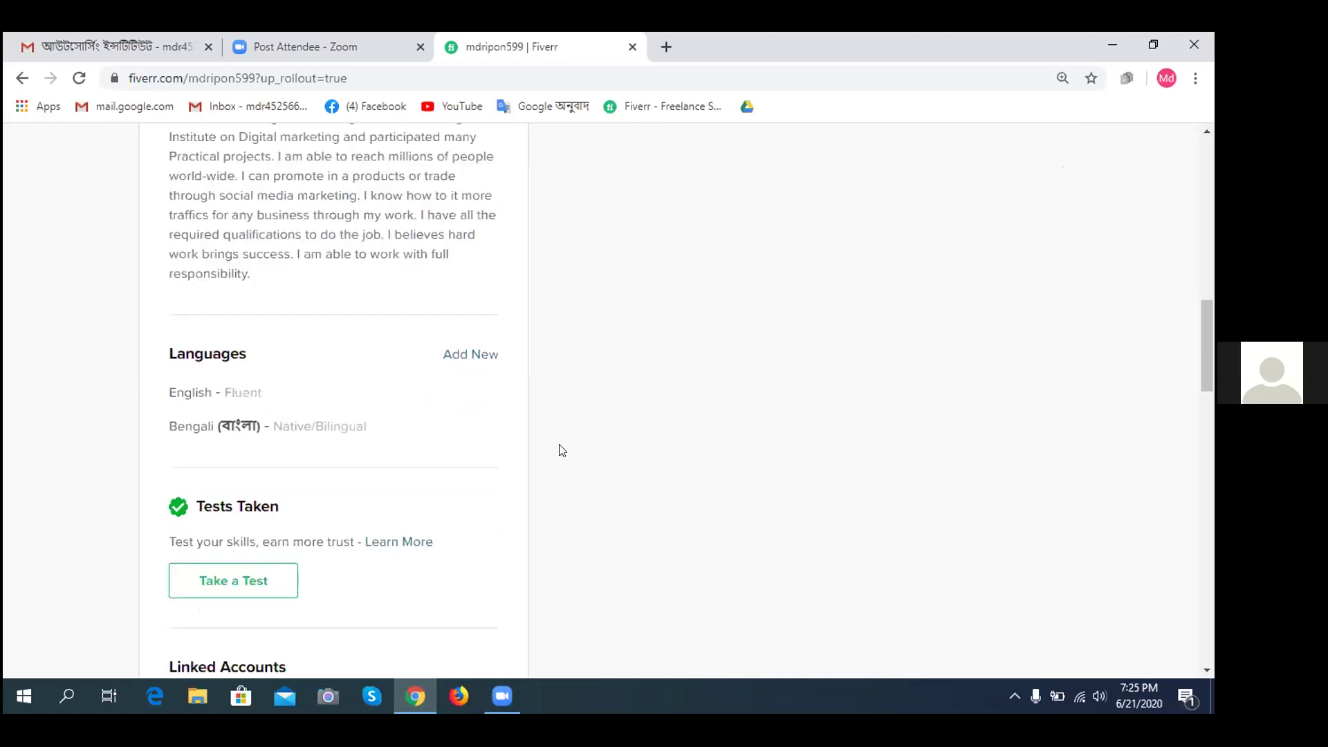
{"action": "scroll", "coordinate": [562, 456], "scroll_direction": "down", "scroll_amount": 5}
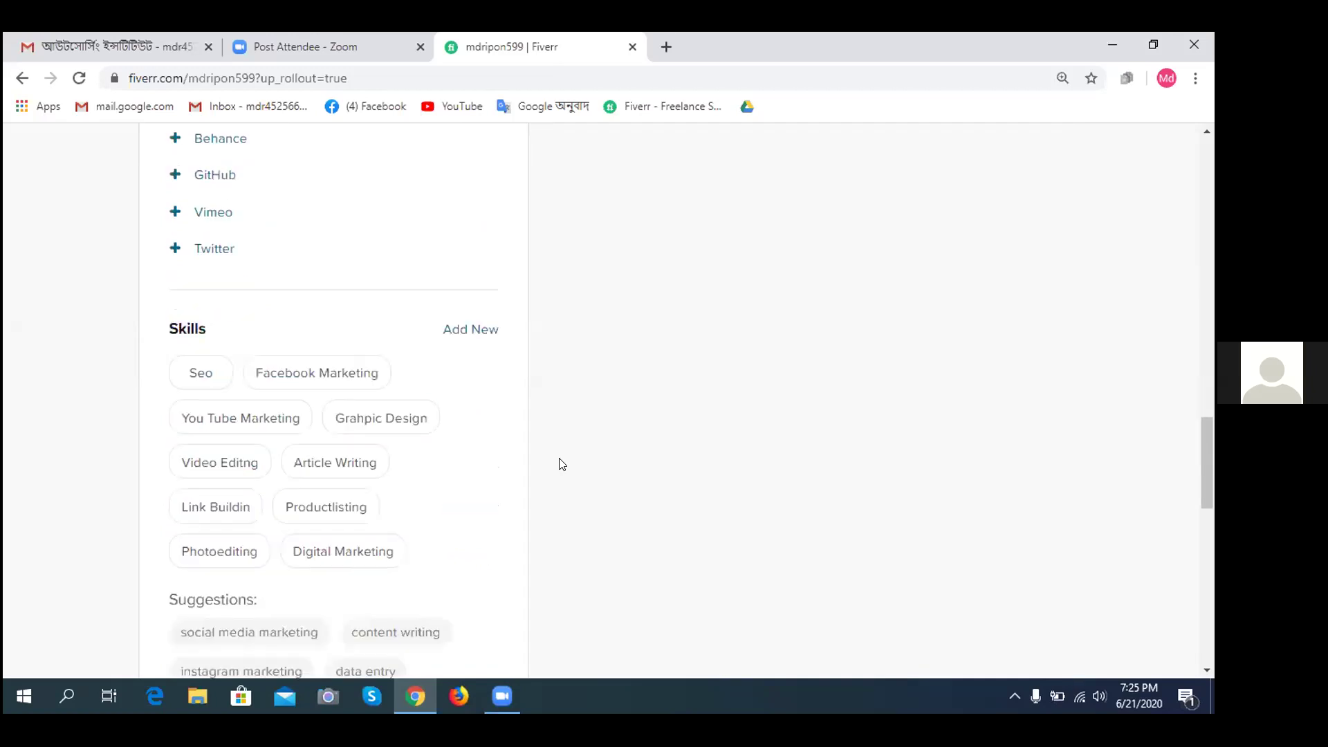
{"action": "scroll", "coordinate": [562, 463], "scroll_direction": "down", "scroll_amount": 1}
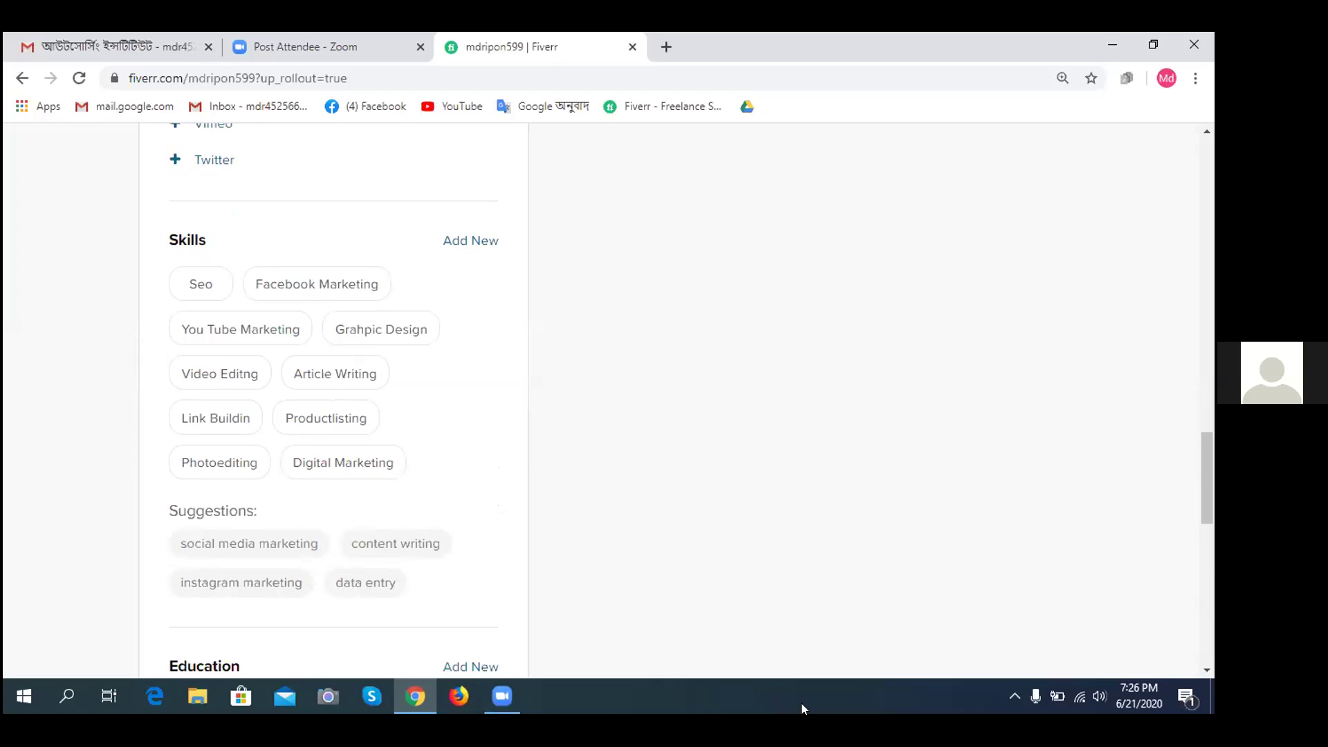
{"action": "mouse_move", "coordinate": [196, 330]}
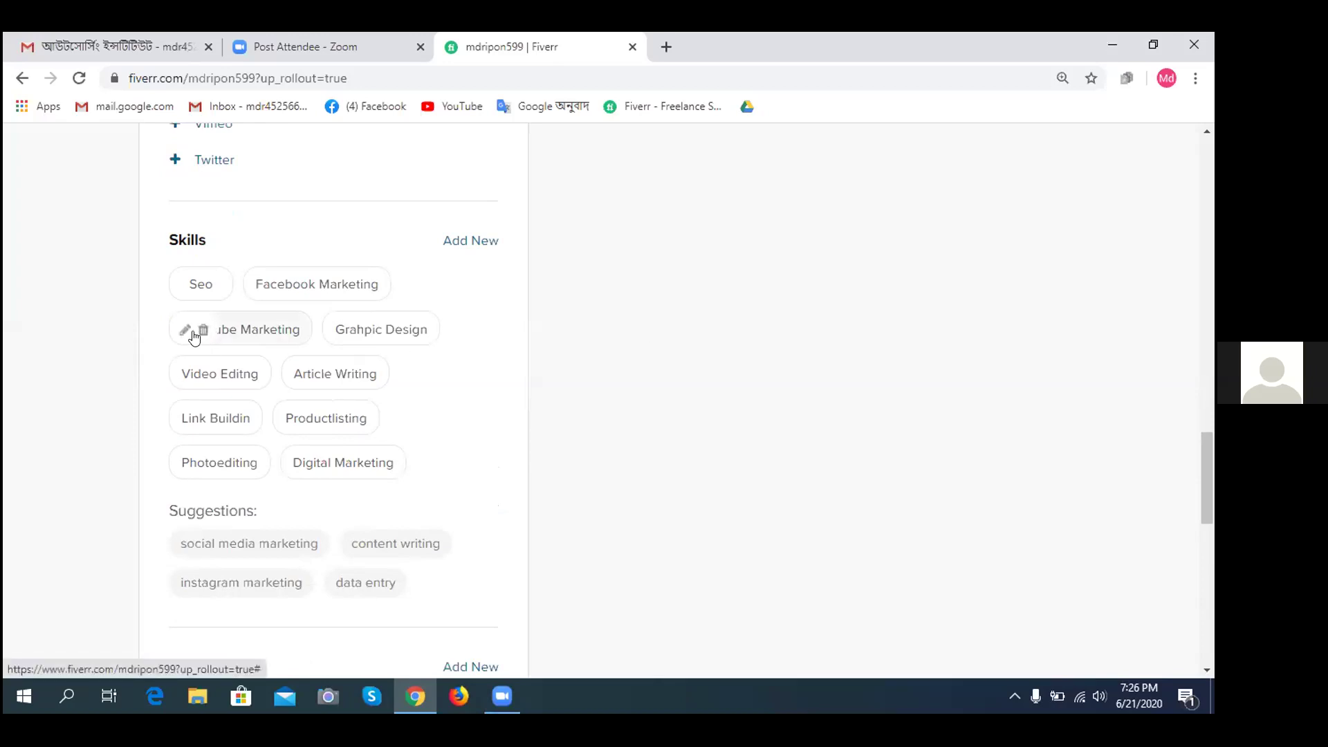
{"action": "left_click", "coordinate": [185, 331]}
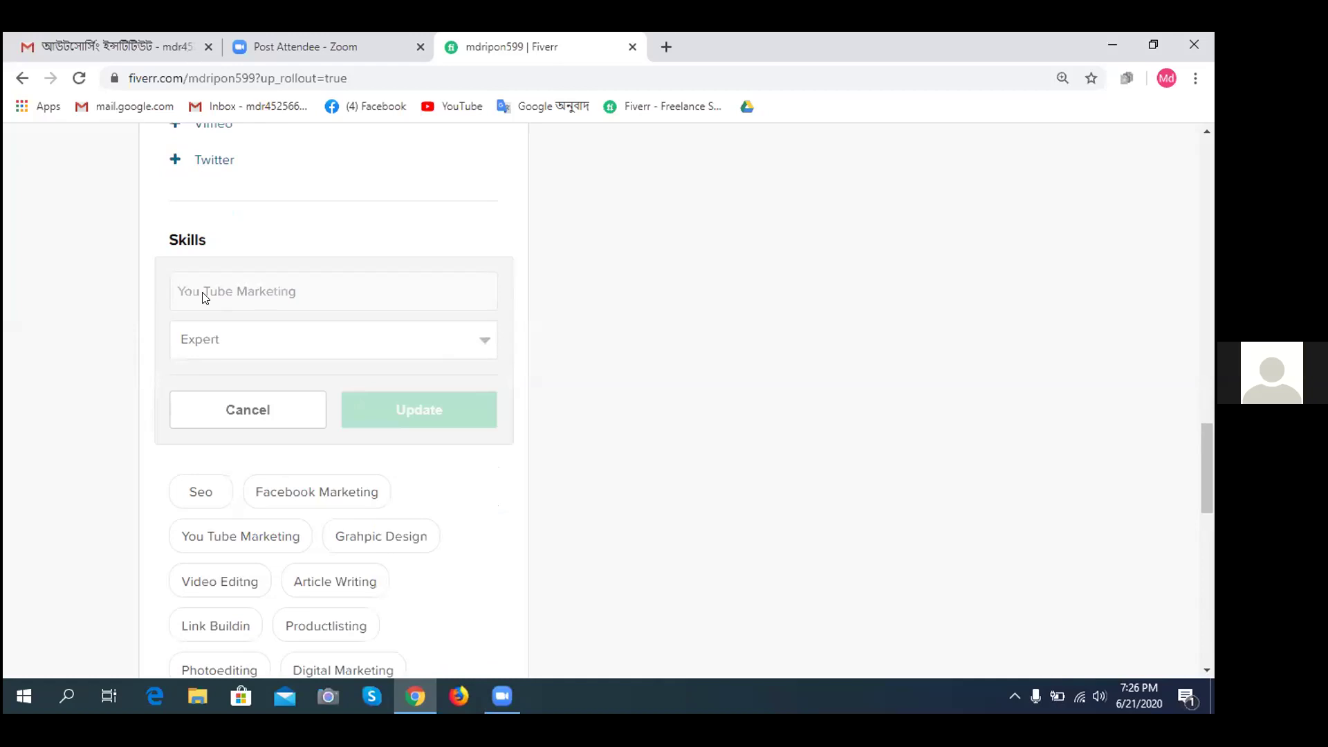
{"action": "left_click", "coordinate": [263, 412]}
- Delete the misspelled "You Tube Marketing" skill from the profile's Skills section
{"action": "mouse_move", "coordinate": [449, 255]}
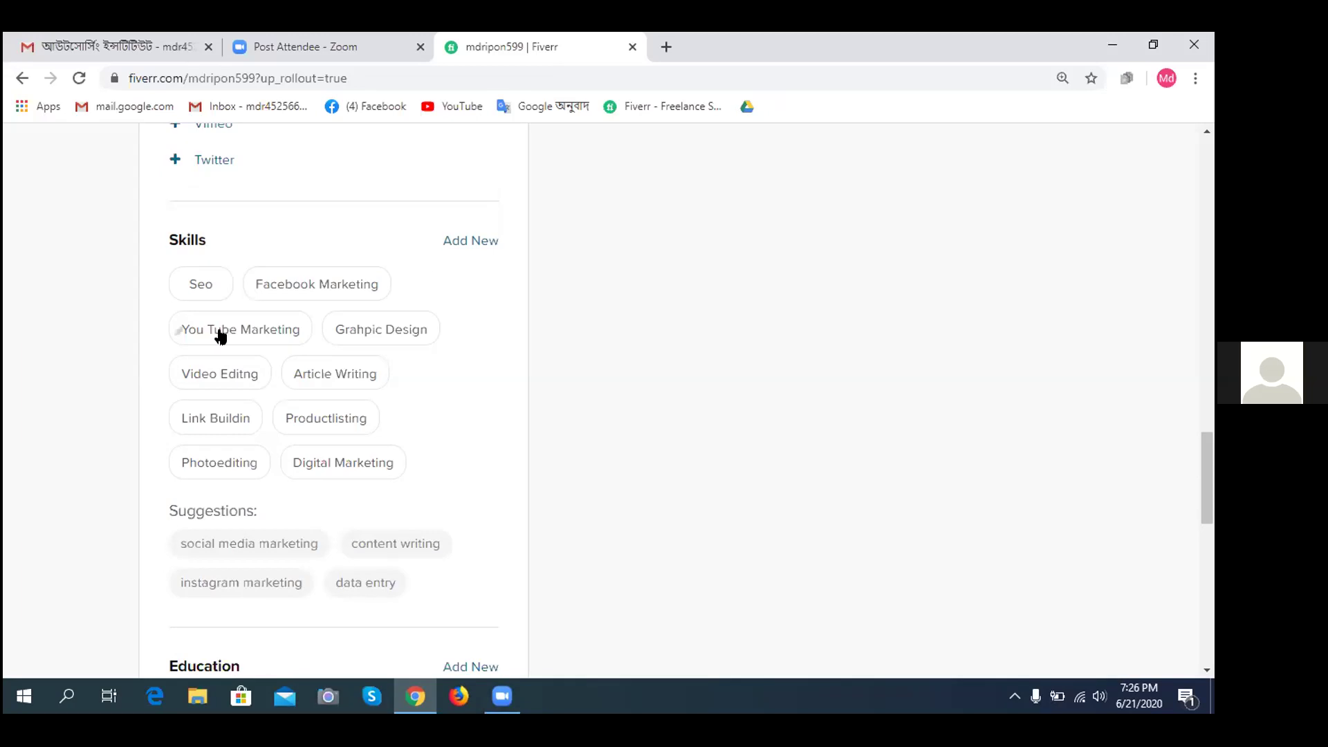
{"action": "mouse_move", "coordinate": [215, 335]}
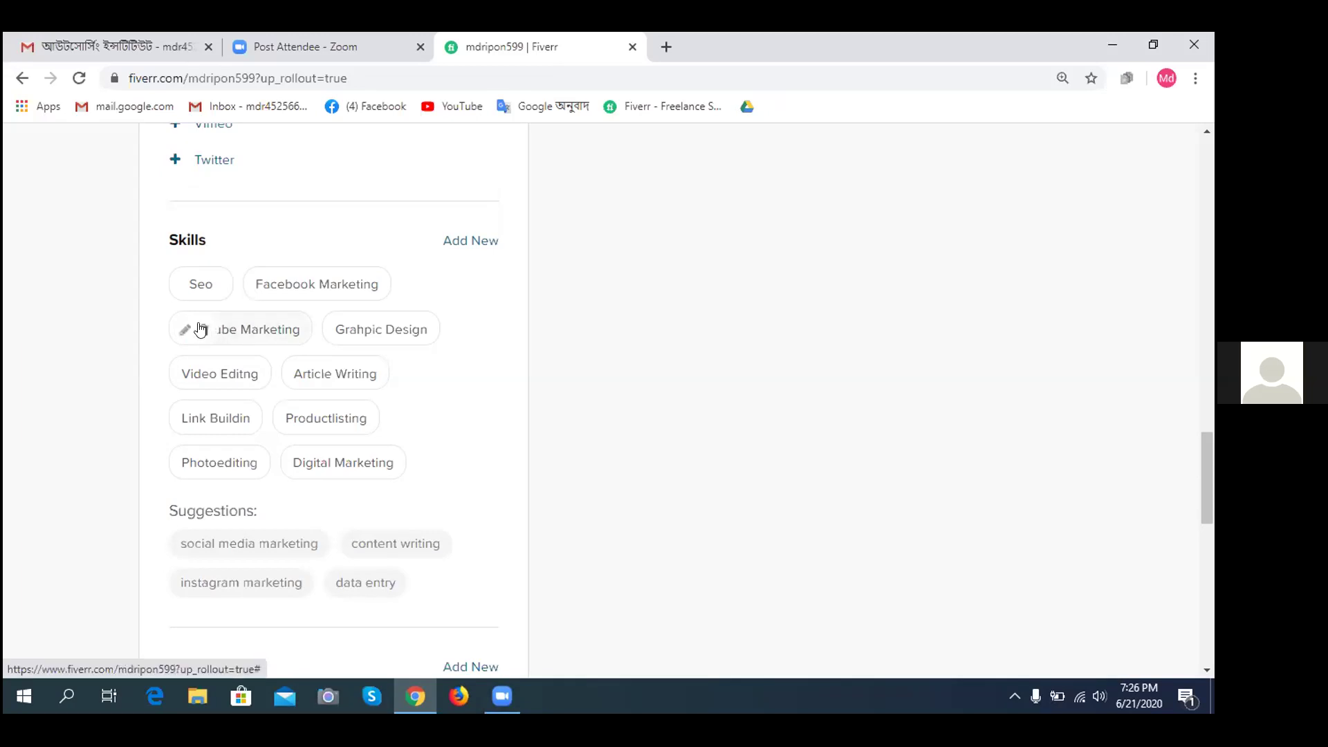
{"action": "left_click", "coordinate": [202, 330]}
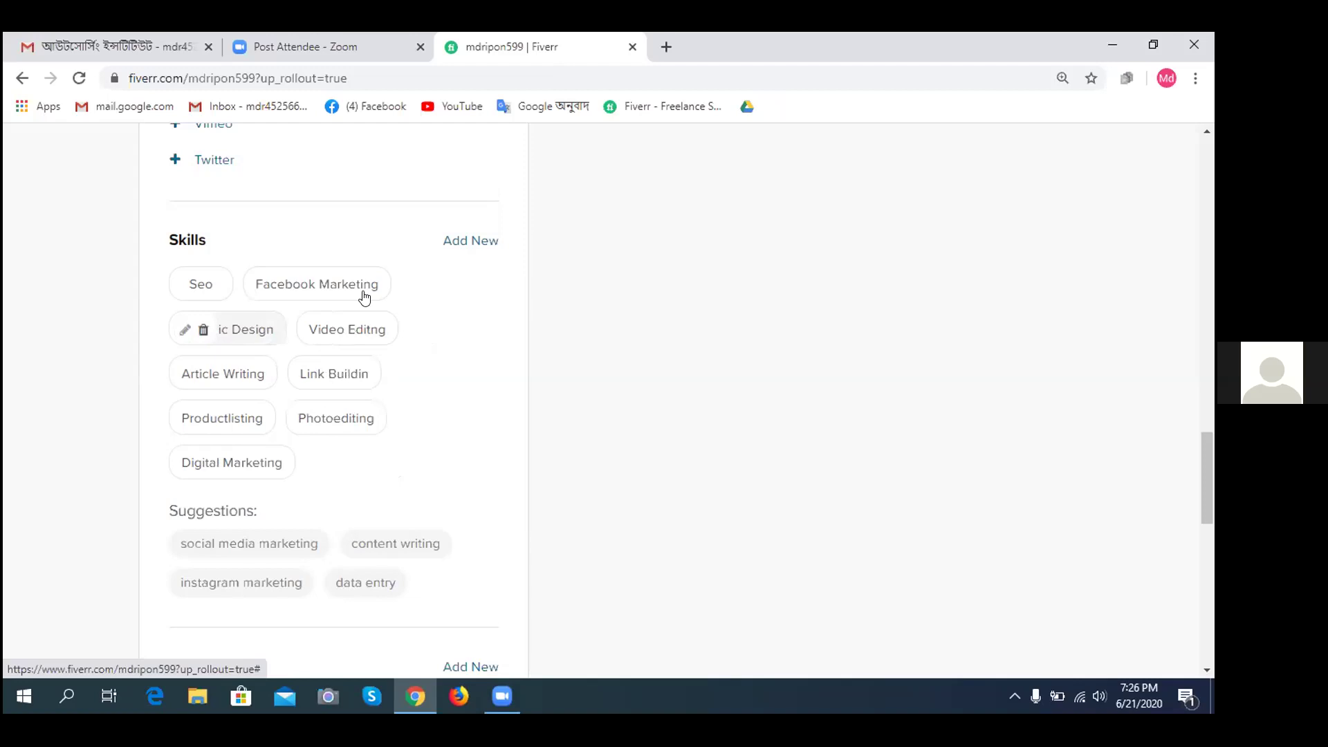
- Add a new skill using the suggested name "Youtube Marketing" with the experience level Expert
{"action": "left_click", "coordinate": [465, 240]}
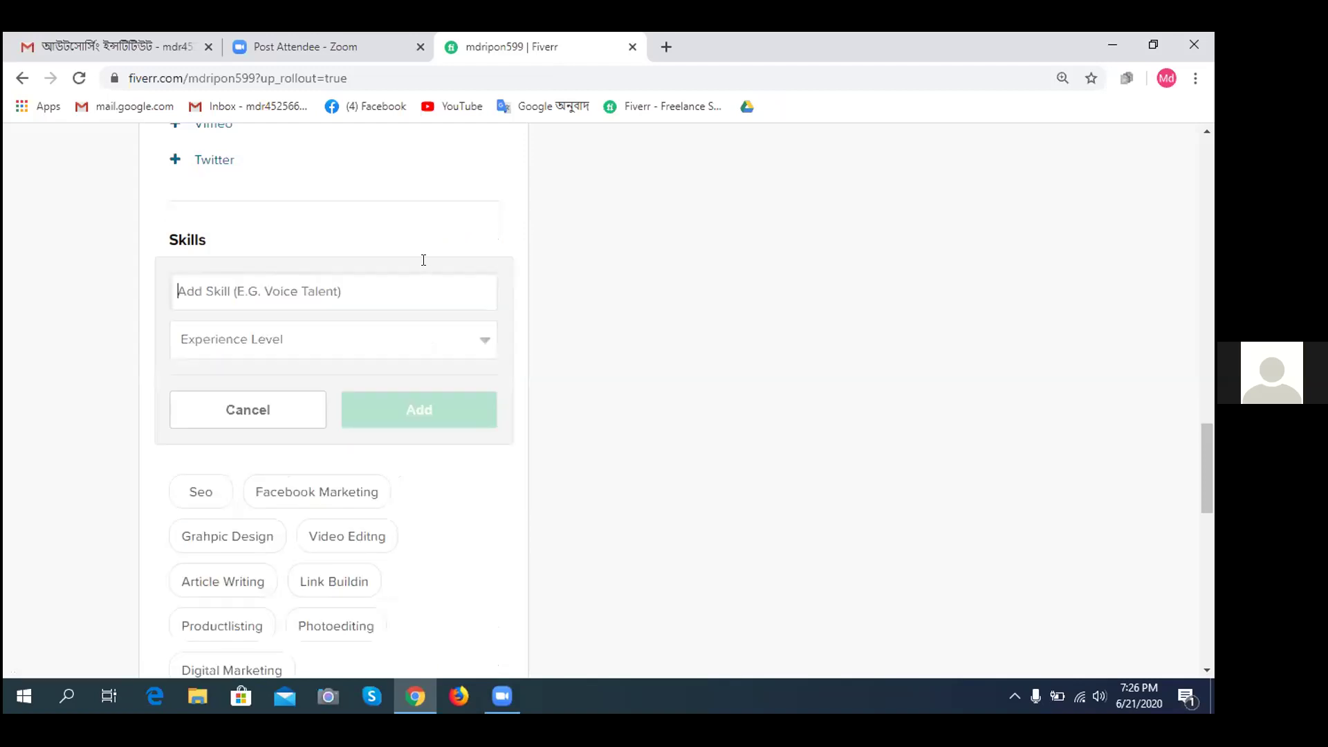
{"action": "type", "text": "Yo"}
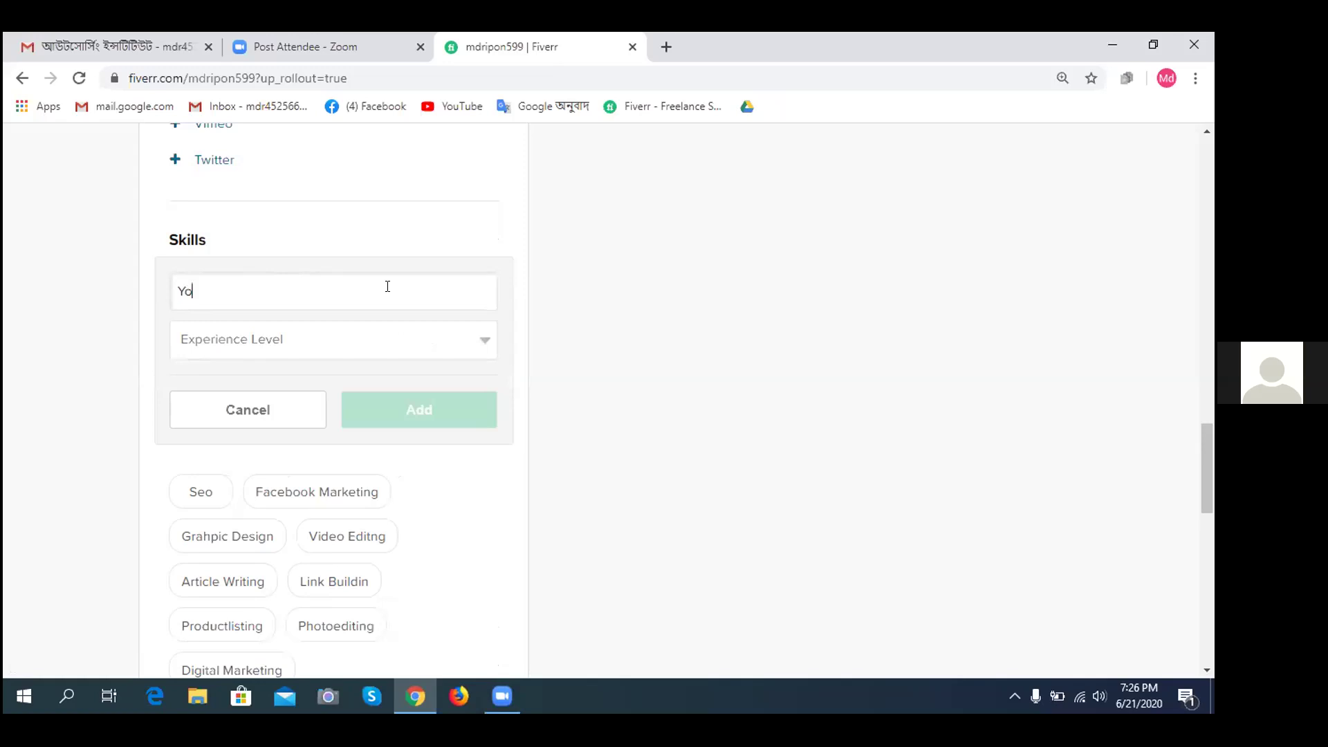
{"action": "type", "text": "utube"}
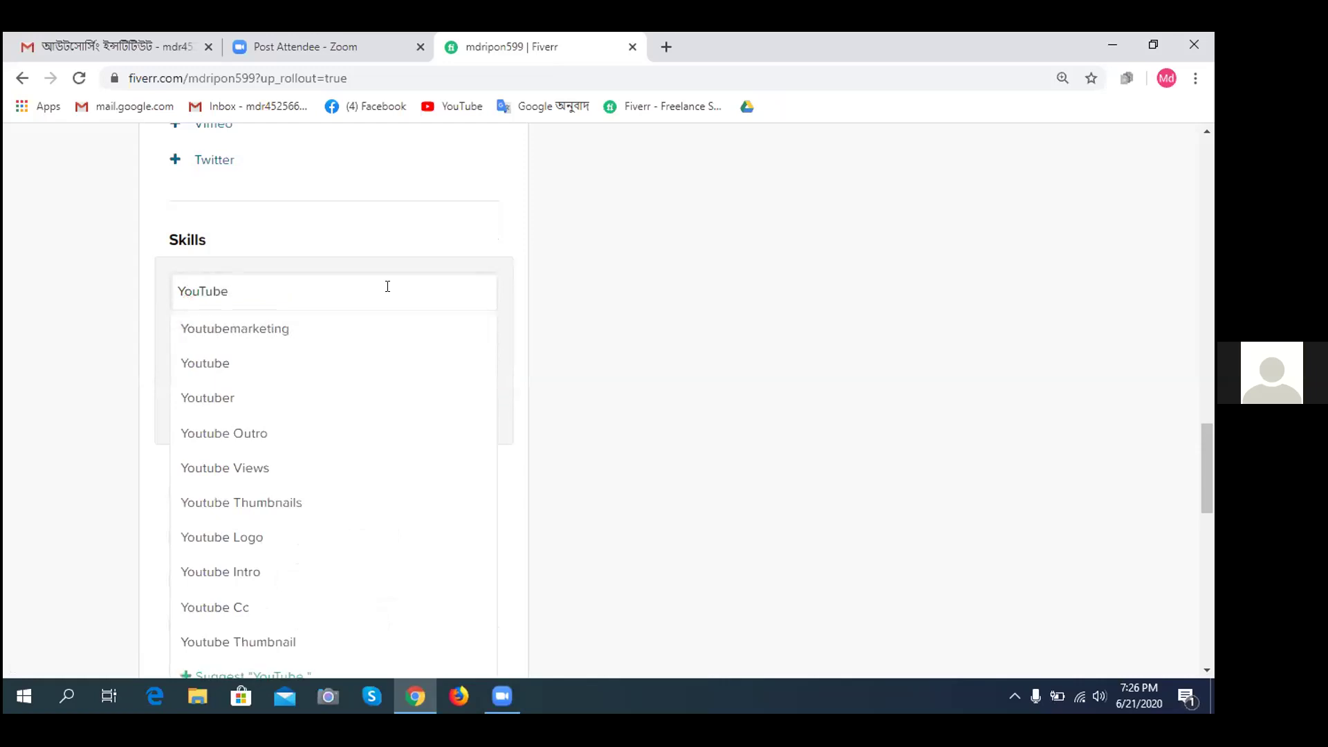
{"action": "type", "text": " Mark"}
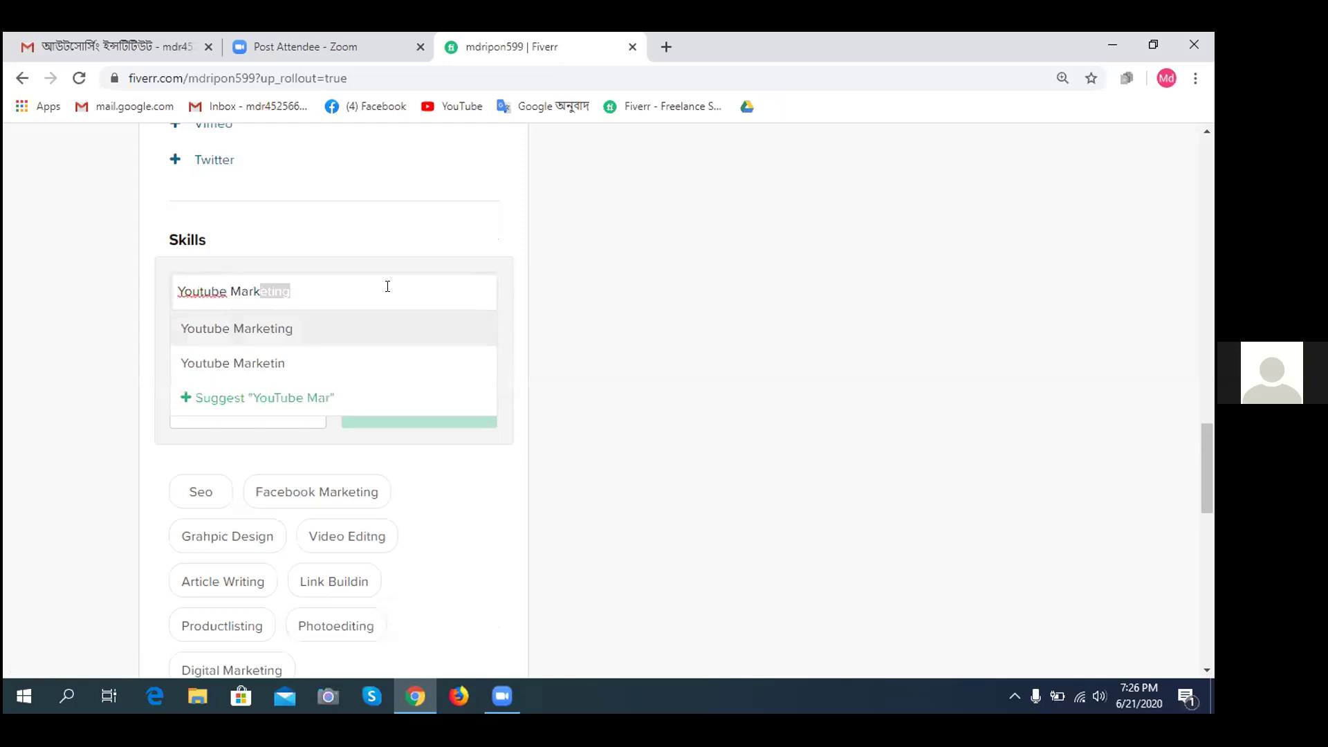
{"action": "type", "text": "eting"}
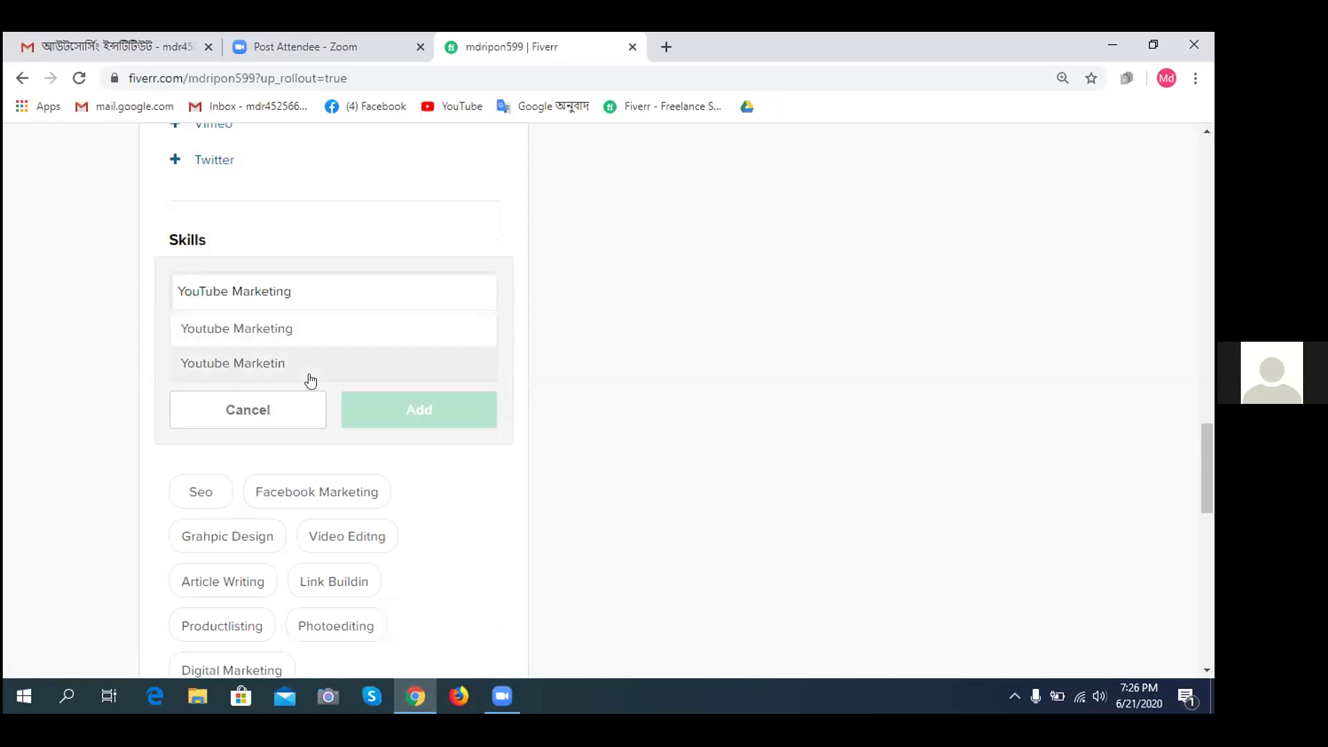
{"action": "left_click", "coordinate": [289, 332]}
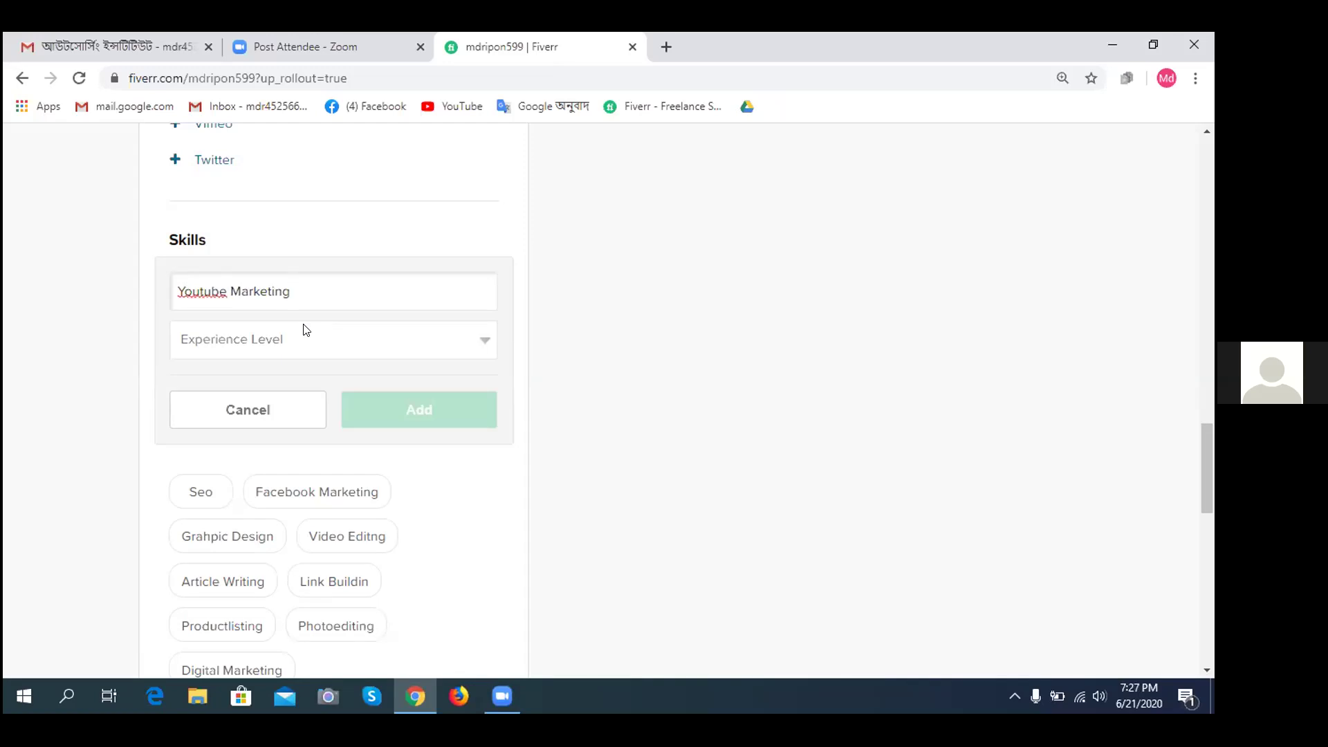
{"action": "left_click", "coordinate": [269, 344]}
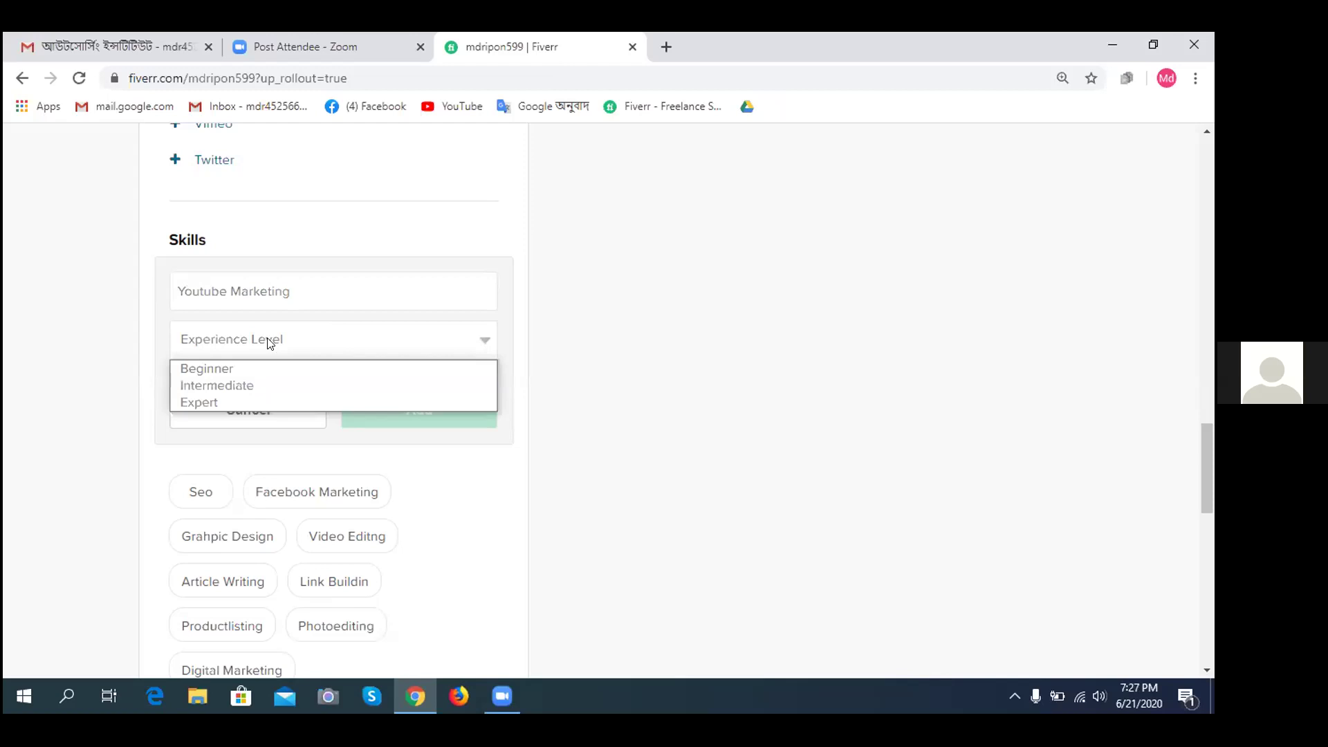
{"action": "left_click", "coordinate": [223, 403]}
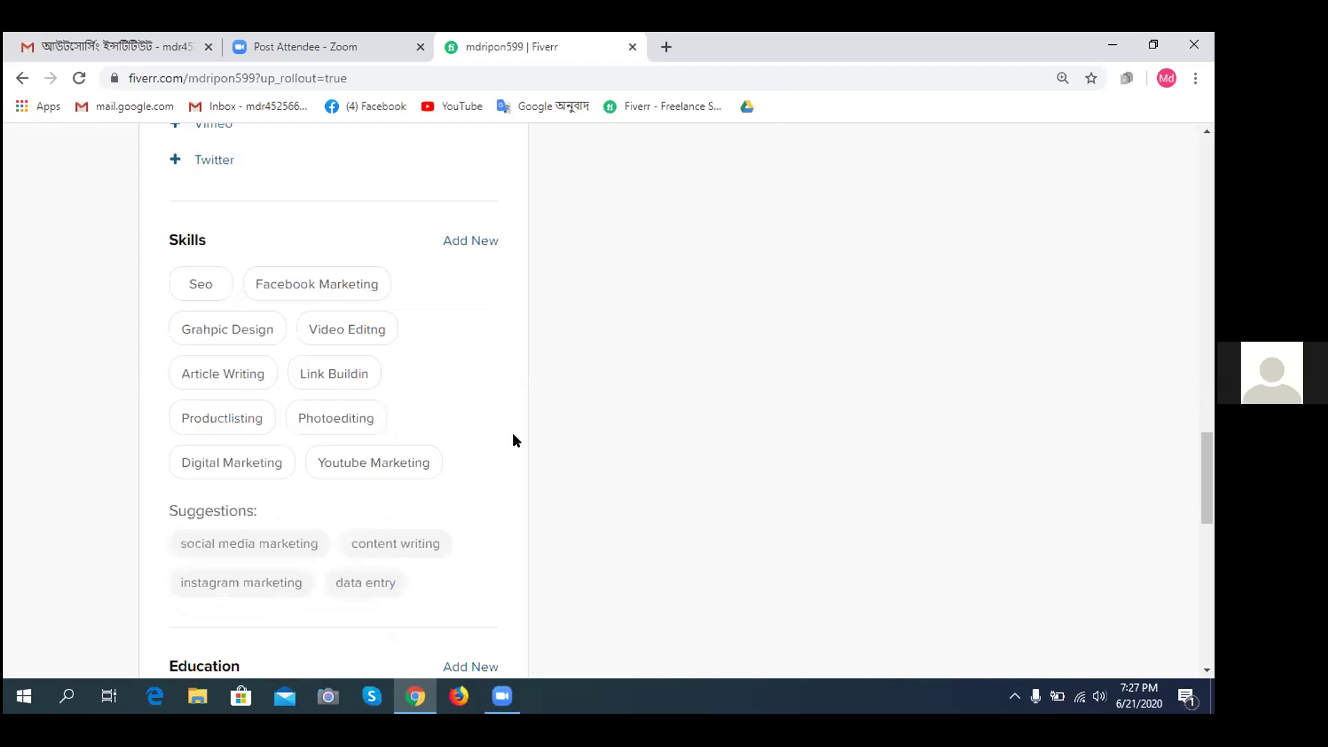
- Delete the misspelled "Link Buildin" skill from the profile's Skills section
{"action": "mouse_move", "coordinate": [393, 476]}
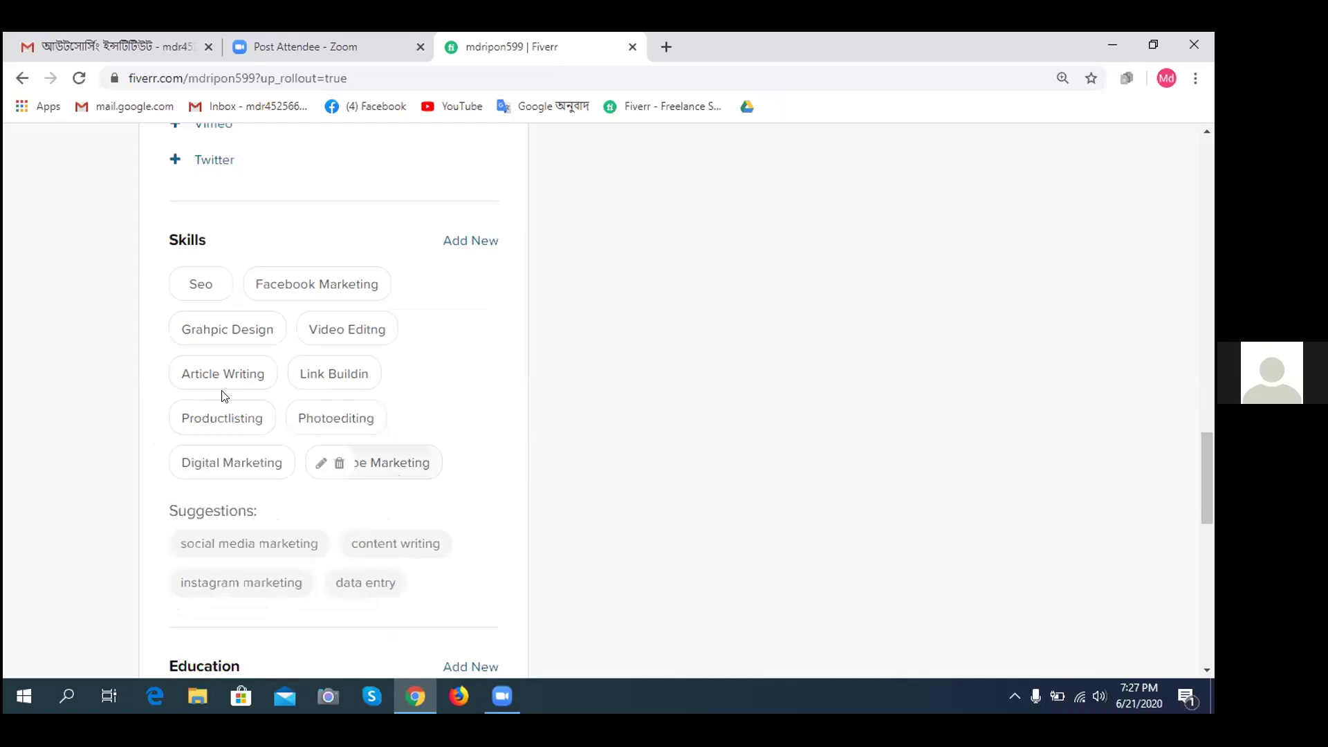
{"action": "mouse_move", "coordinate": [322, 377]}
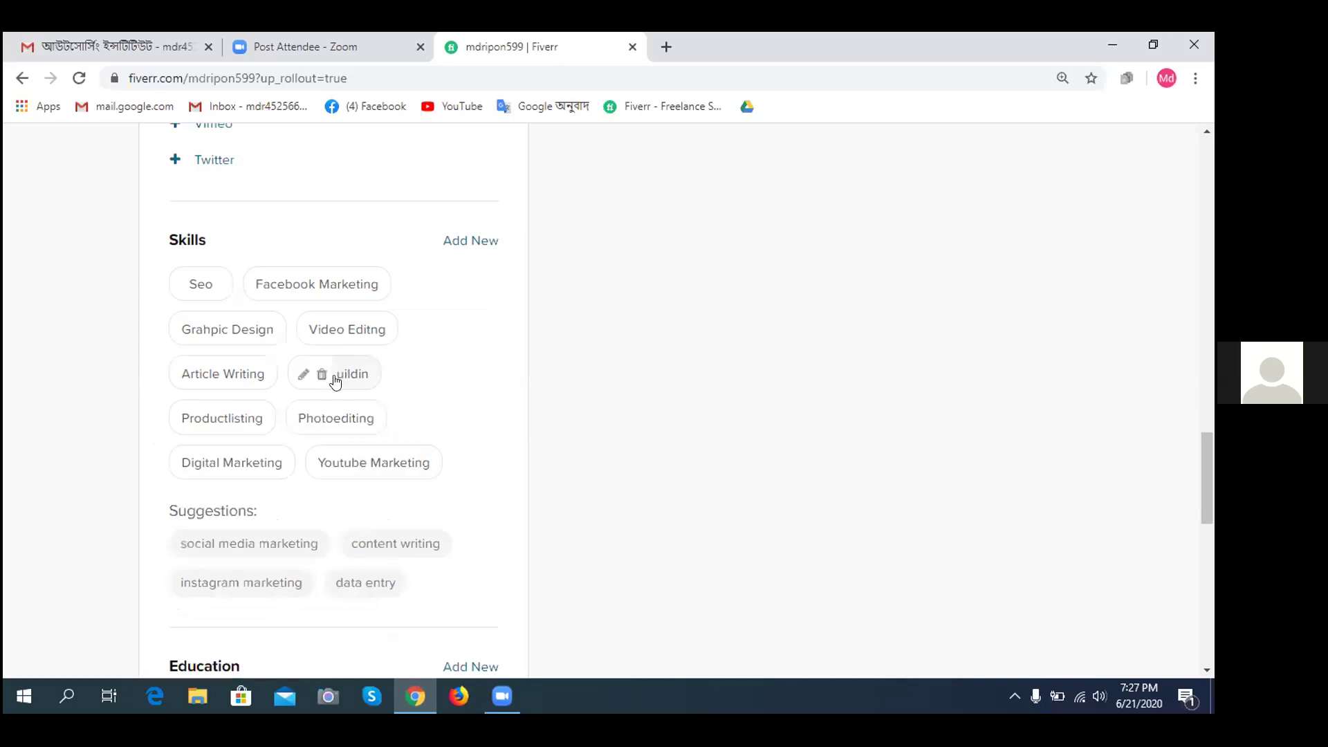
{"action": "double_click", "coordinate": [313, 376]}
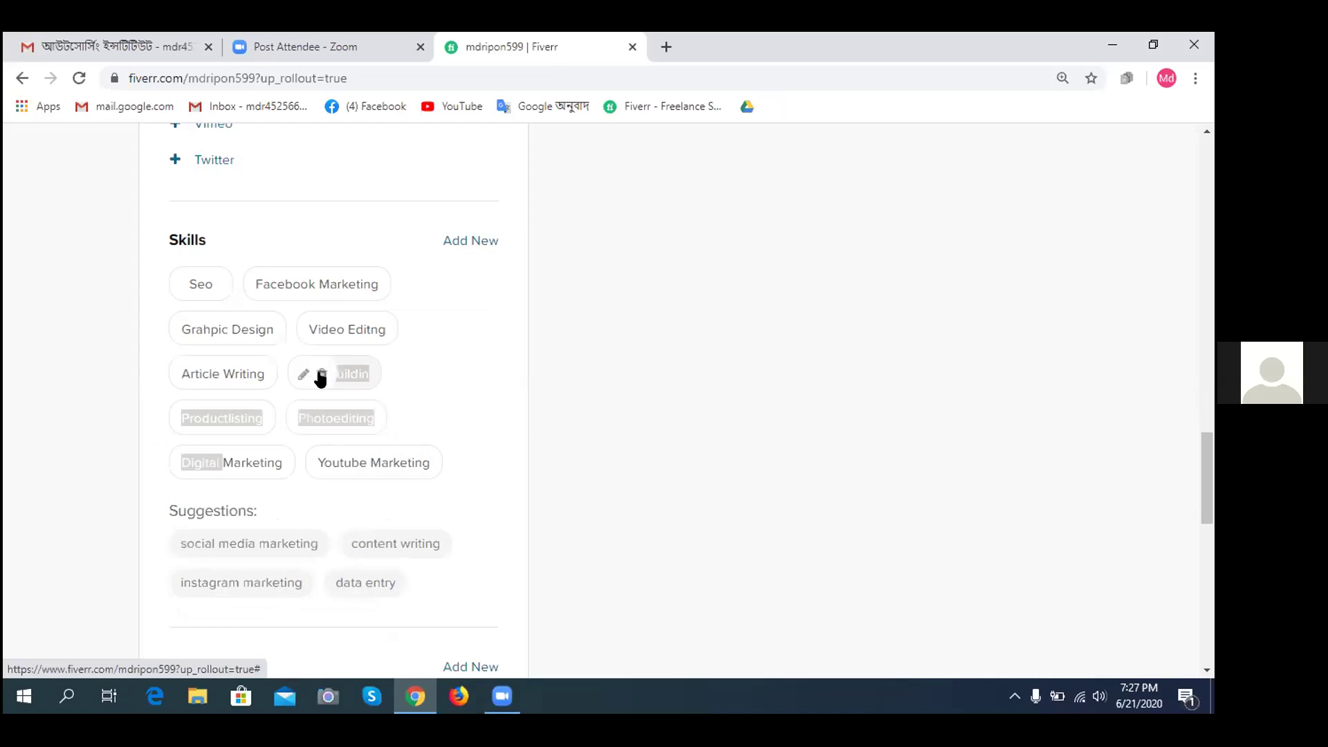
{"action": "left_click", "coordinate": [322, 375]}
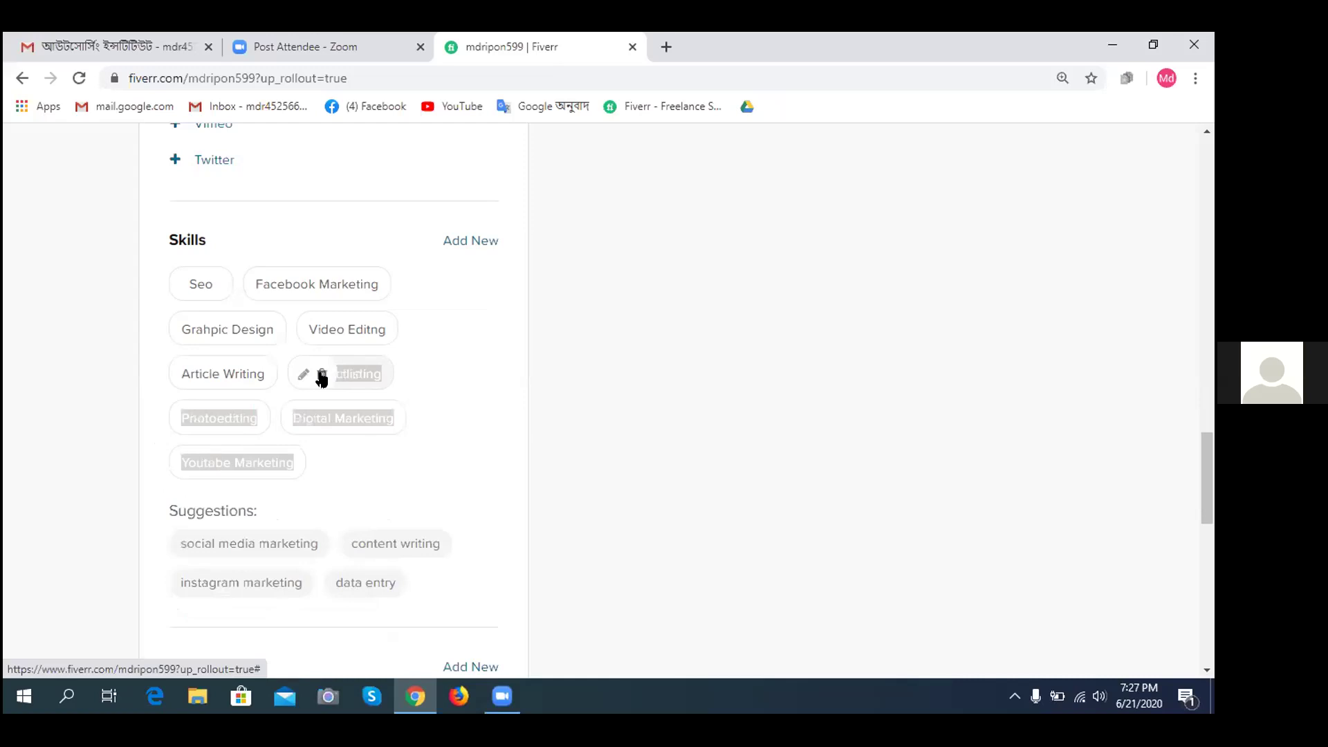
- Start a new skill entry for link building and choose the custom suggestion "Link Bulid" as its name
{"action": "left_click", "coordinate": [450, 239]}
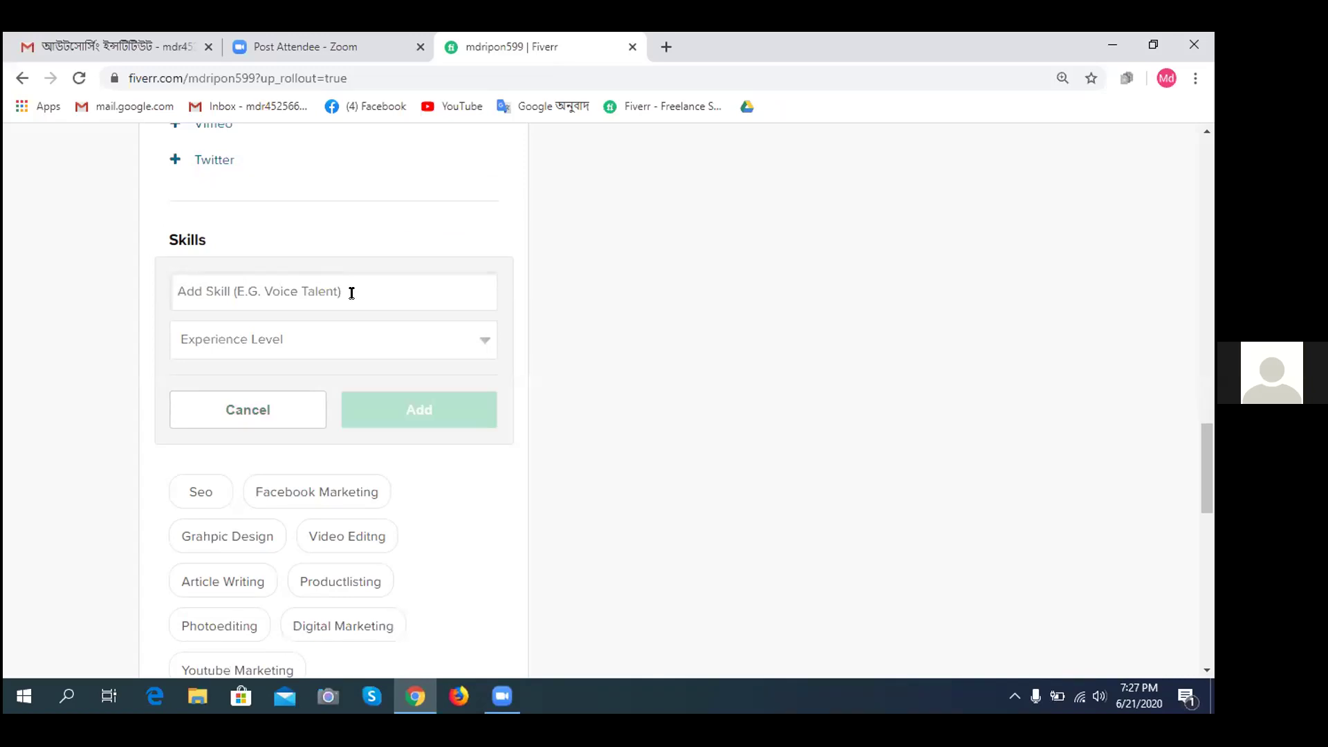
{"action": "type", "text": "Li"}
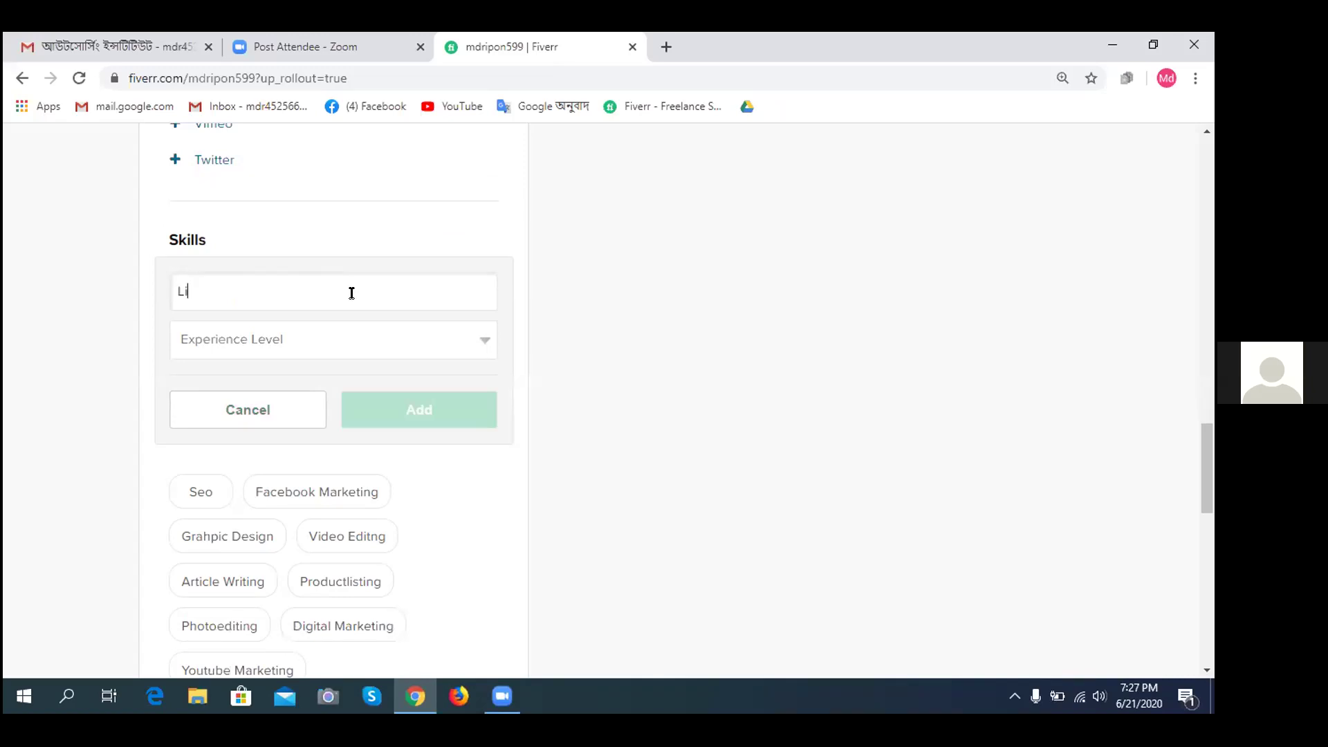
{"action": "type", "text": "nk Buli"}
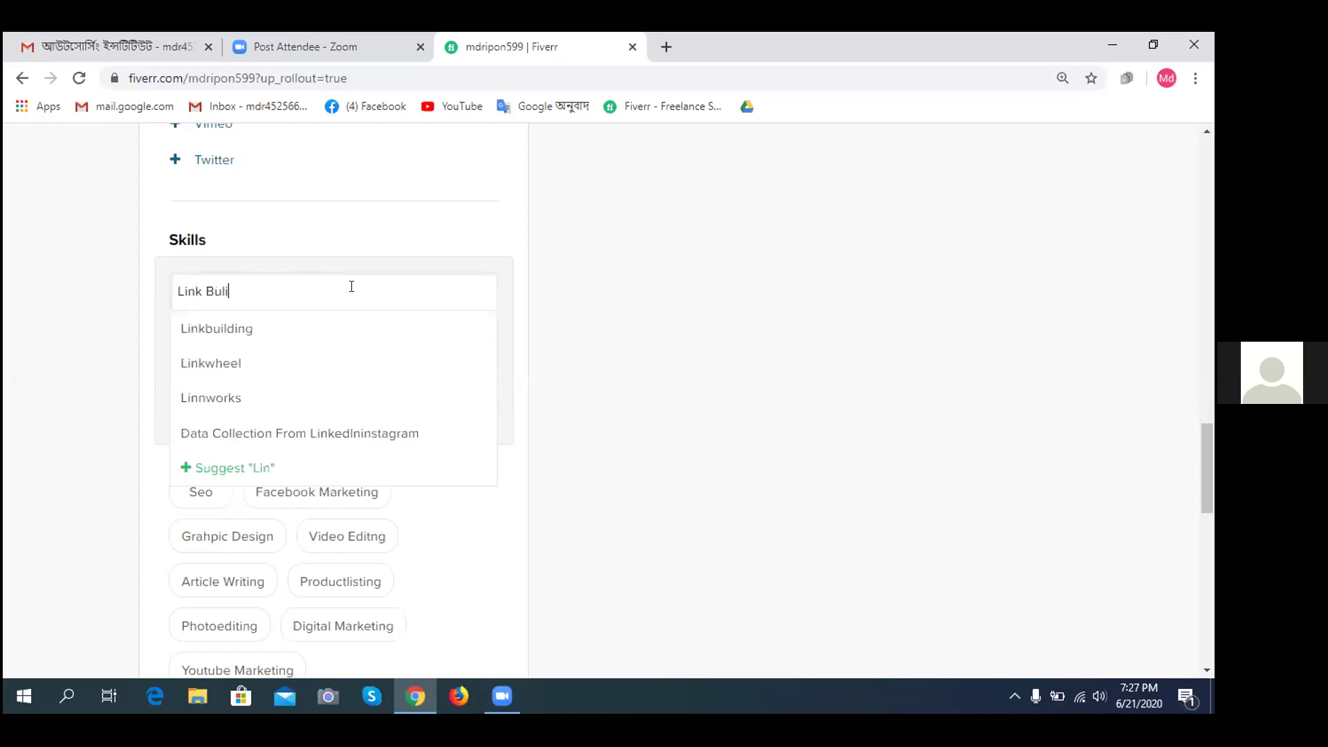
{"action": "type", "text": "ding"}
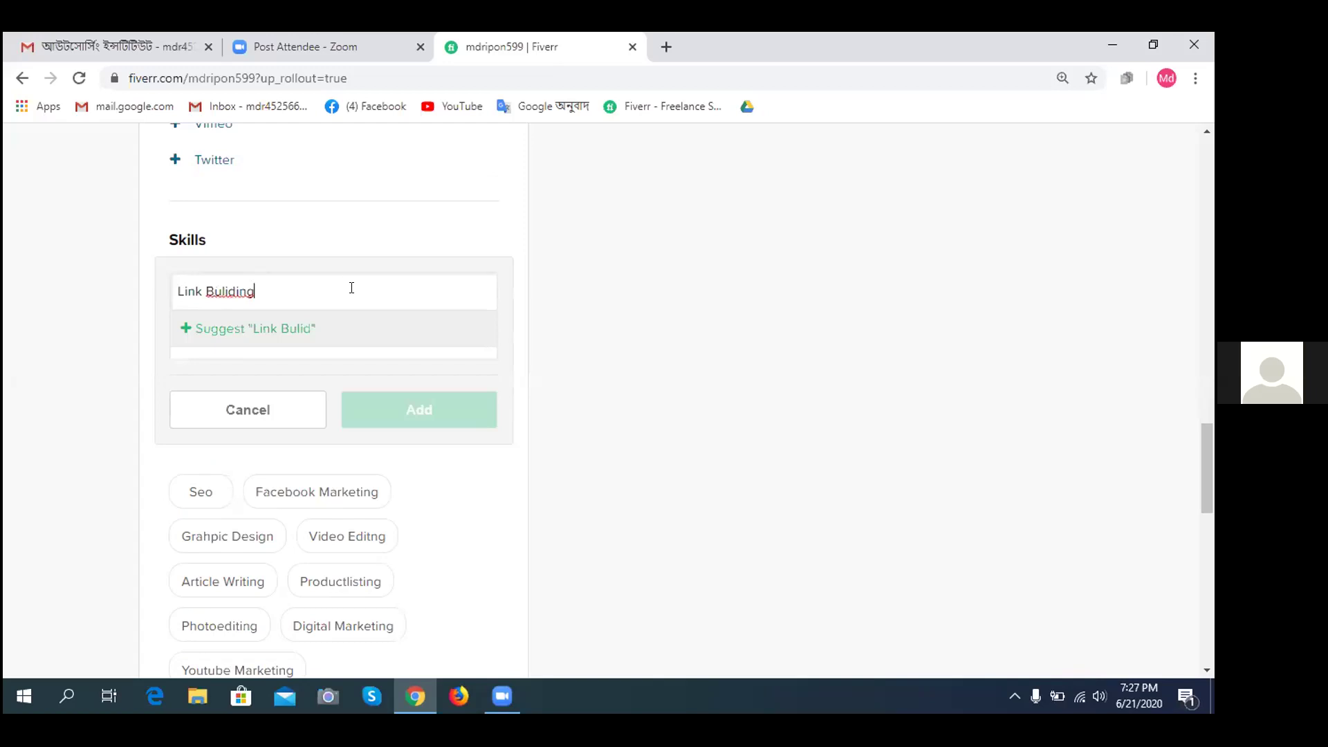
{"action": "left_click", "coordinate": [295, 323]}
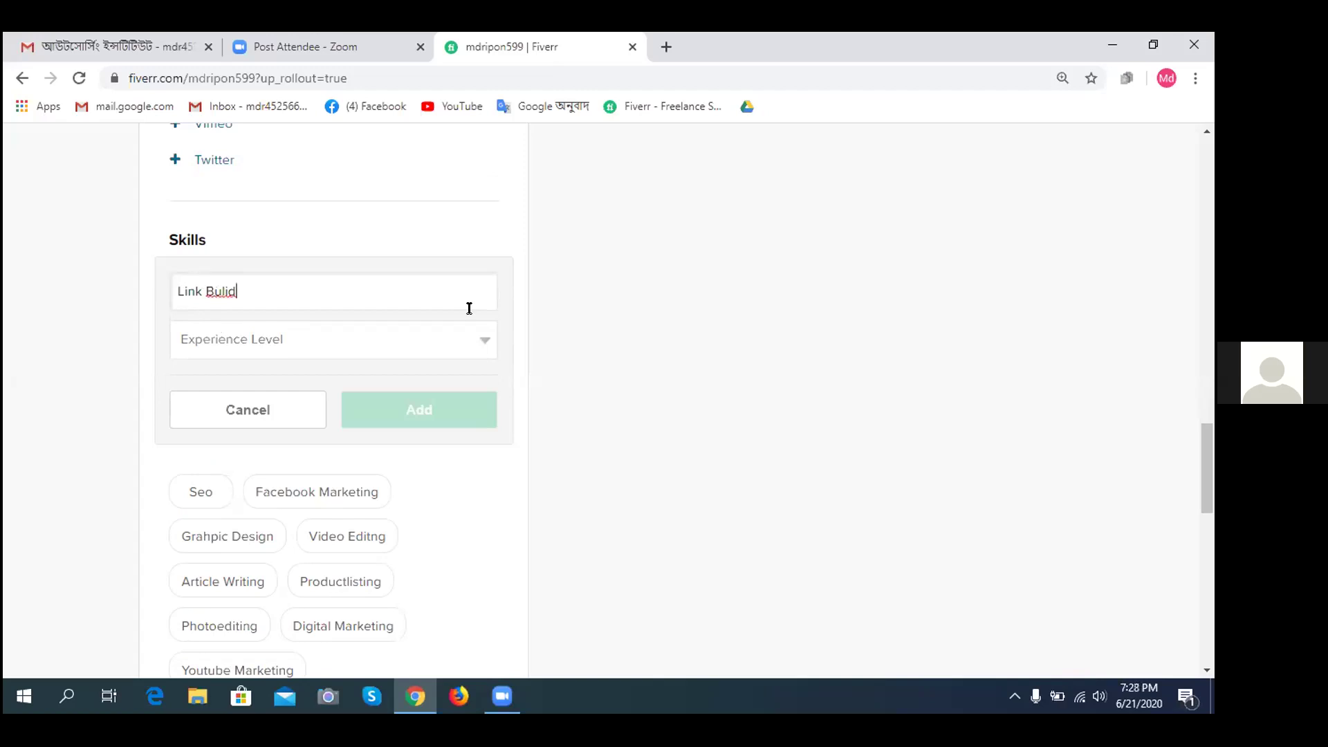
{"action": "key", "text": "Left"}
{"action": "key", "text": "Left"}
{"action": "key", "text": "Left"}
{"action": "key", "text": "Left"}
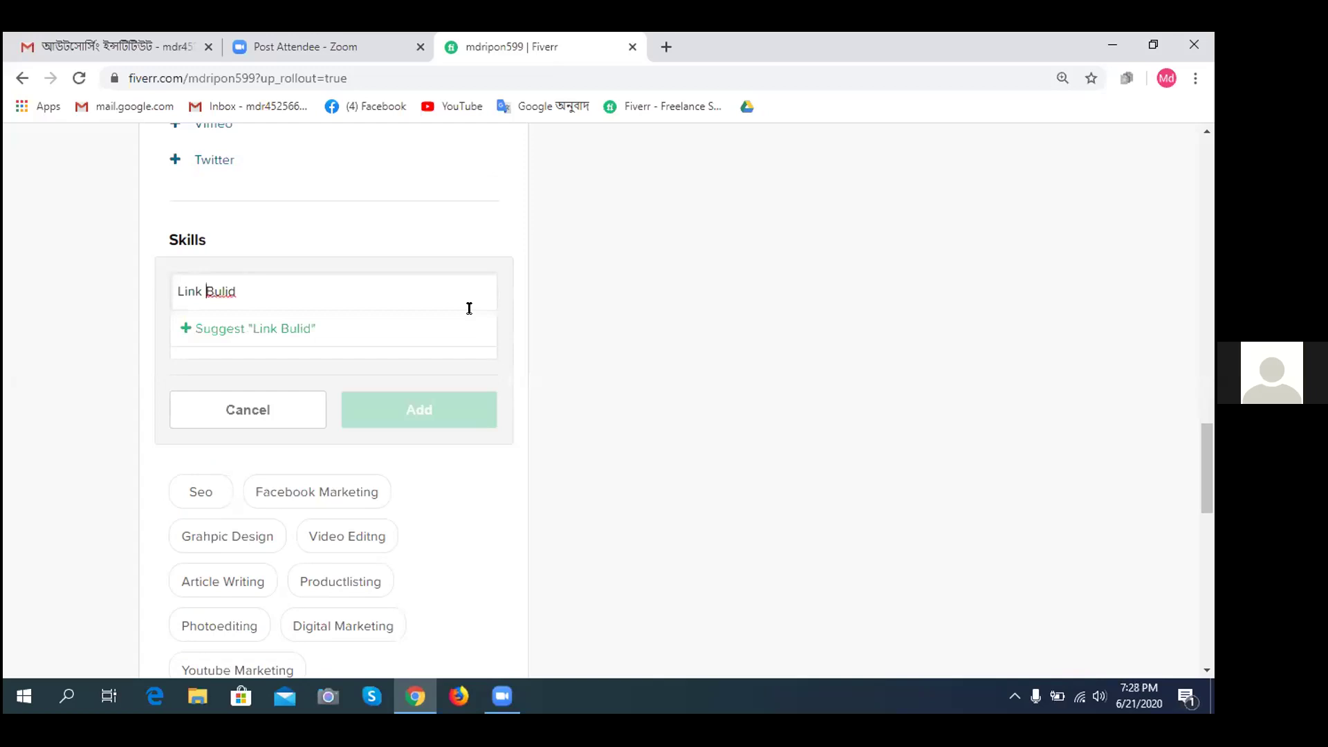
{"action": "key", "text": "BackSpace"}
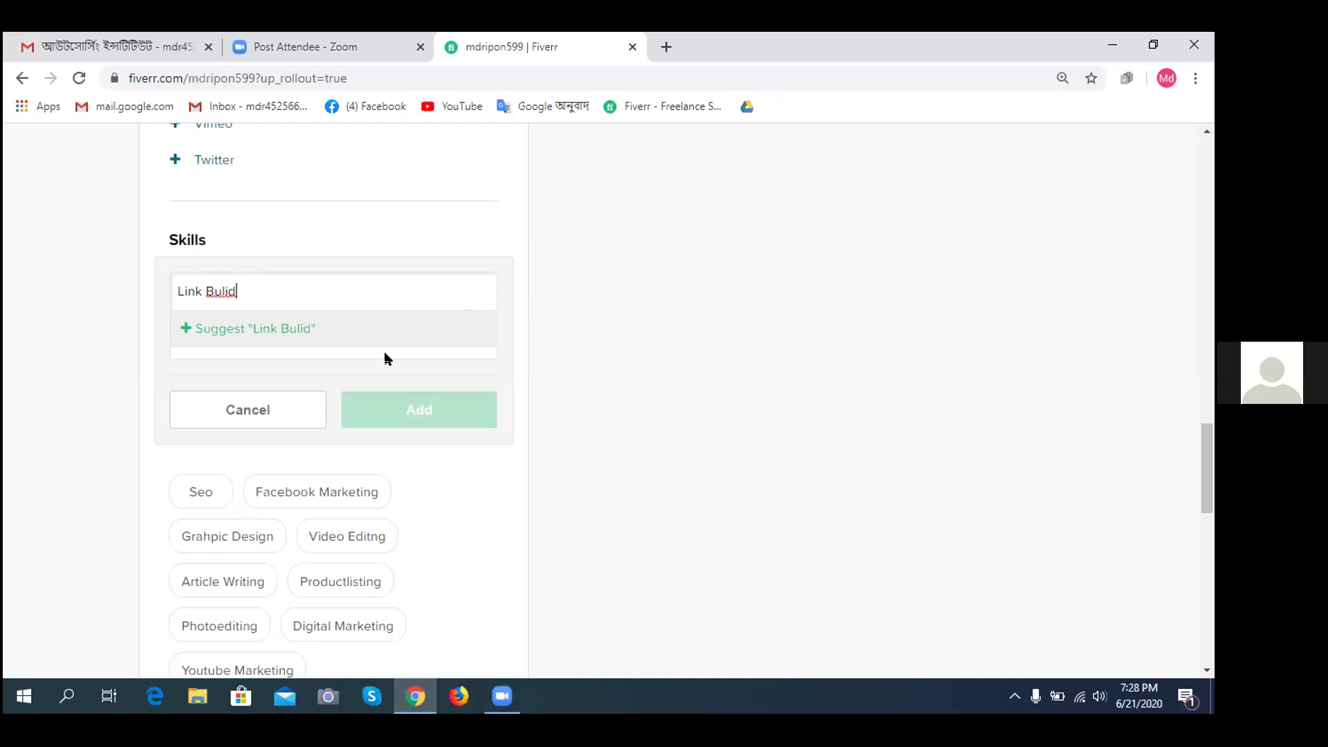
{"action": "left_click", "coordinate": [291, 331]}
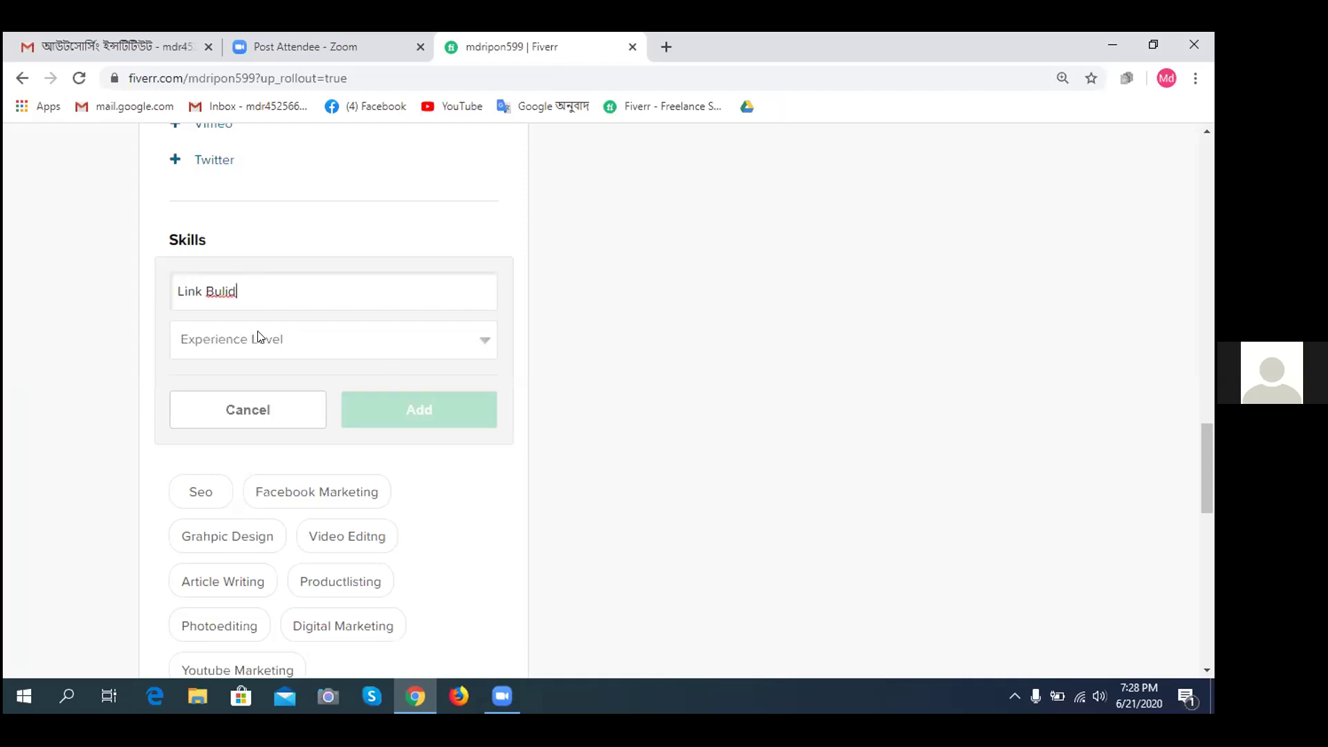
- Set the experience level of the "Link Bulid" entry to Expert and add it to the skills
{"action": "left_click", "coordinate": [258, 337]}
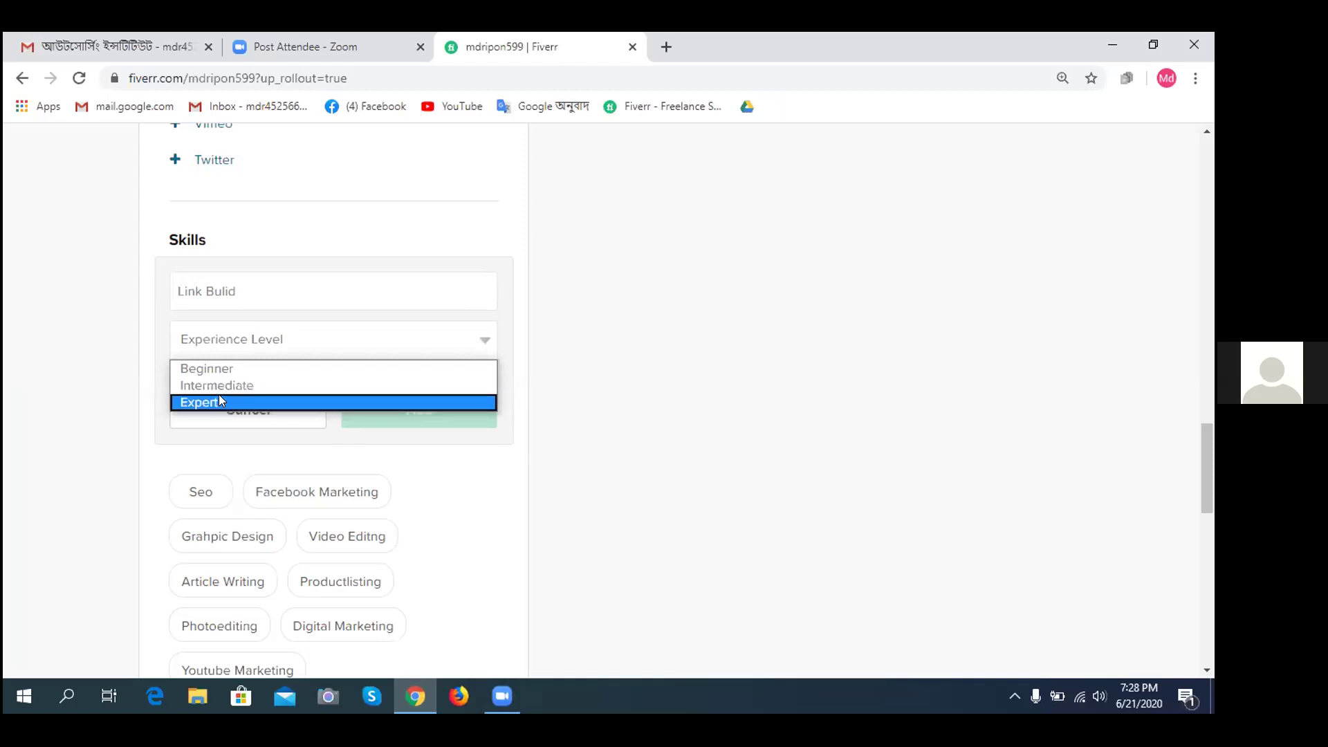
{"action": "left_click", "coordinate": [304, 401]}
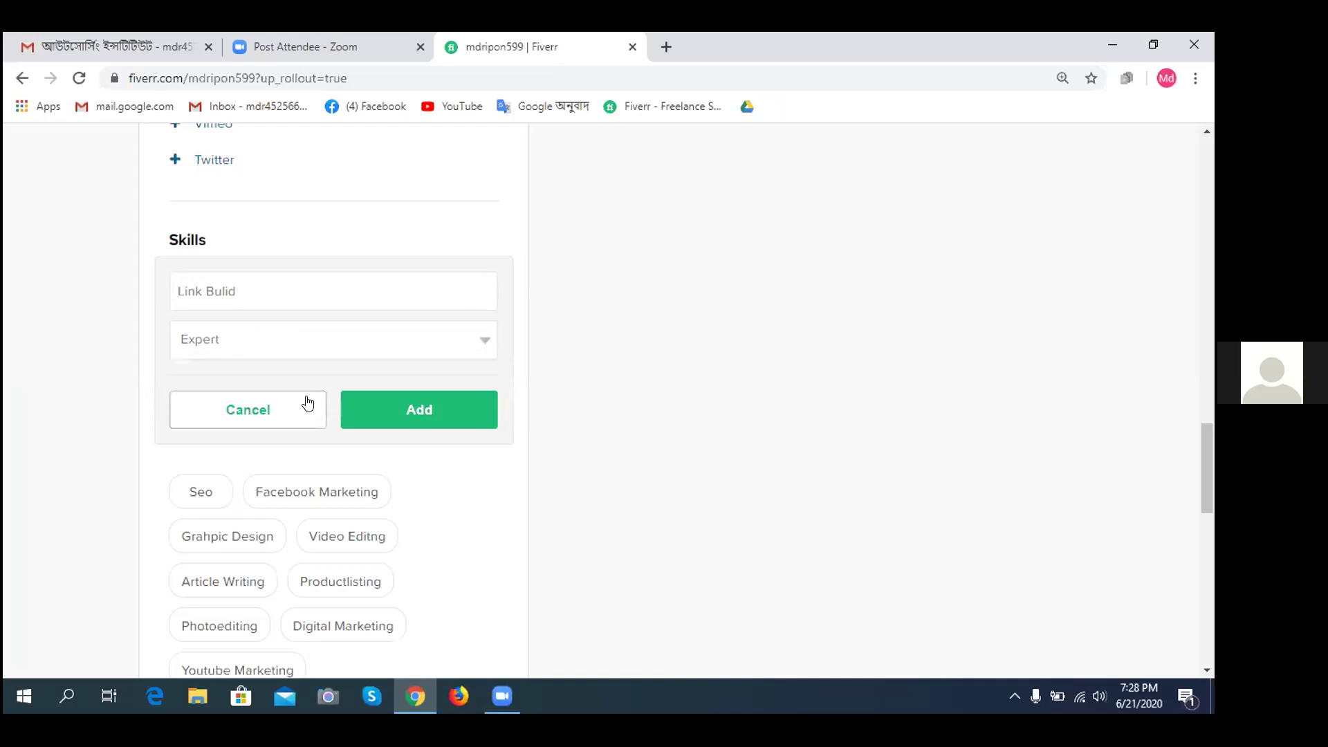
{"action": "left_click", "coordinate": [414, 415]}
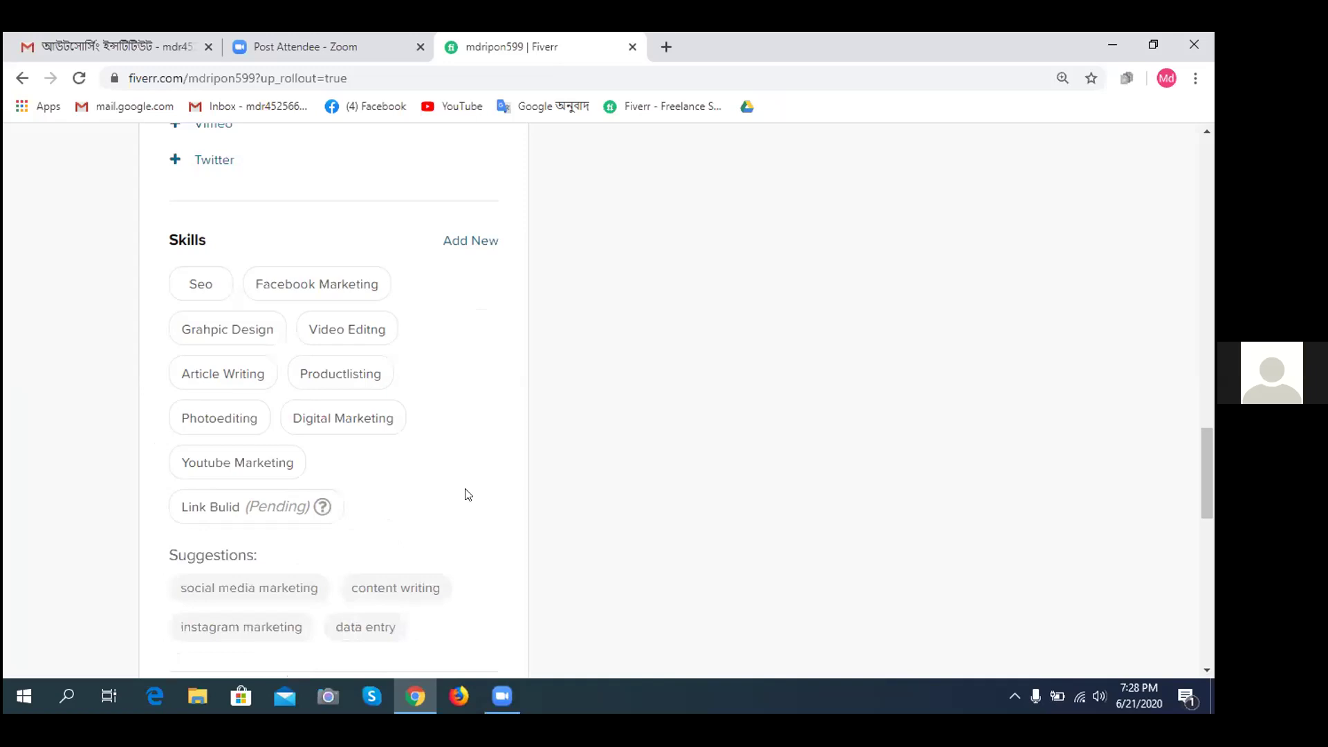
- Check the pending note on the "Link Bulid" skill and delete that skill
{"action": "mouse_move", "coordinate": [317, 509]}
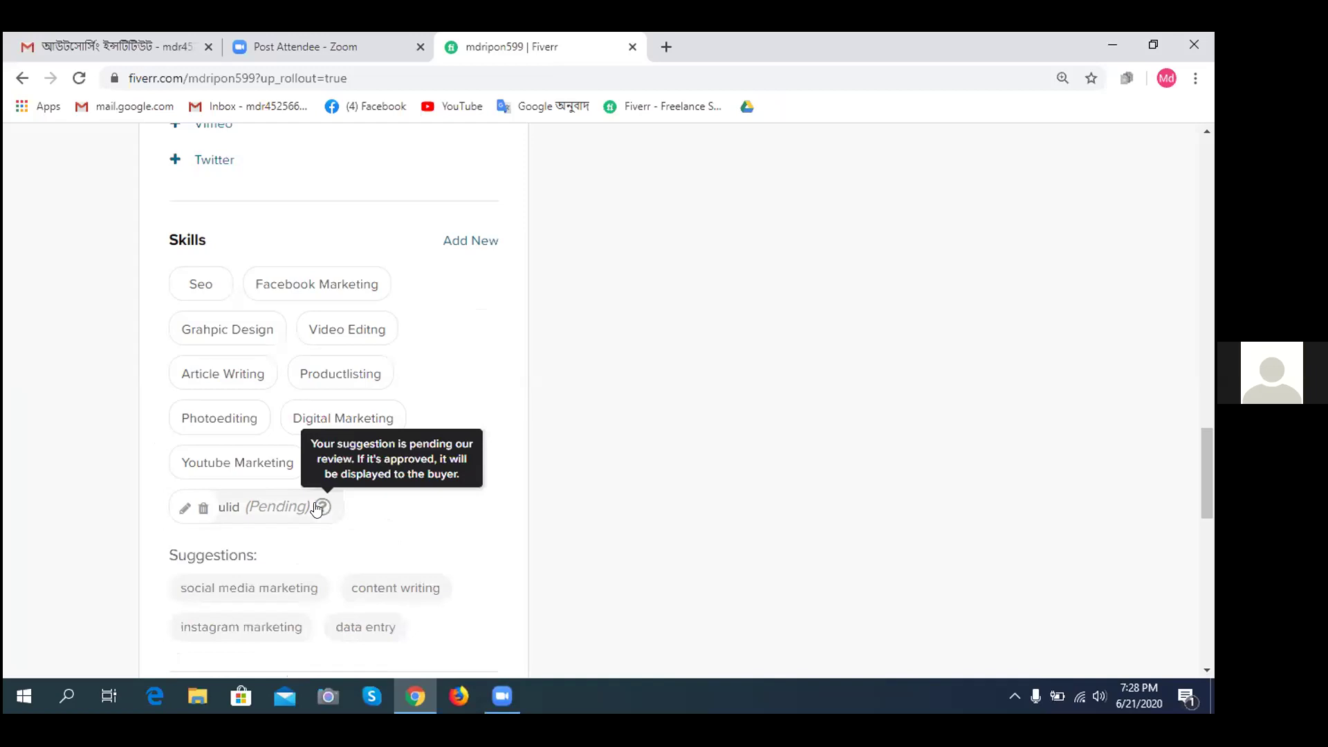
{"action": "left_click", "coordinate": [201, 510]}
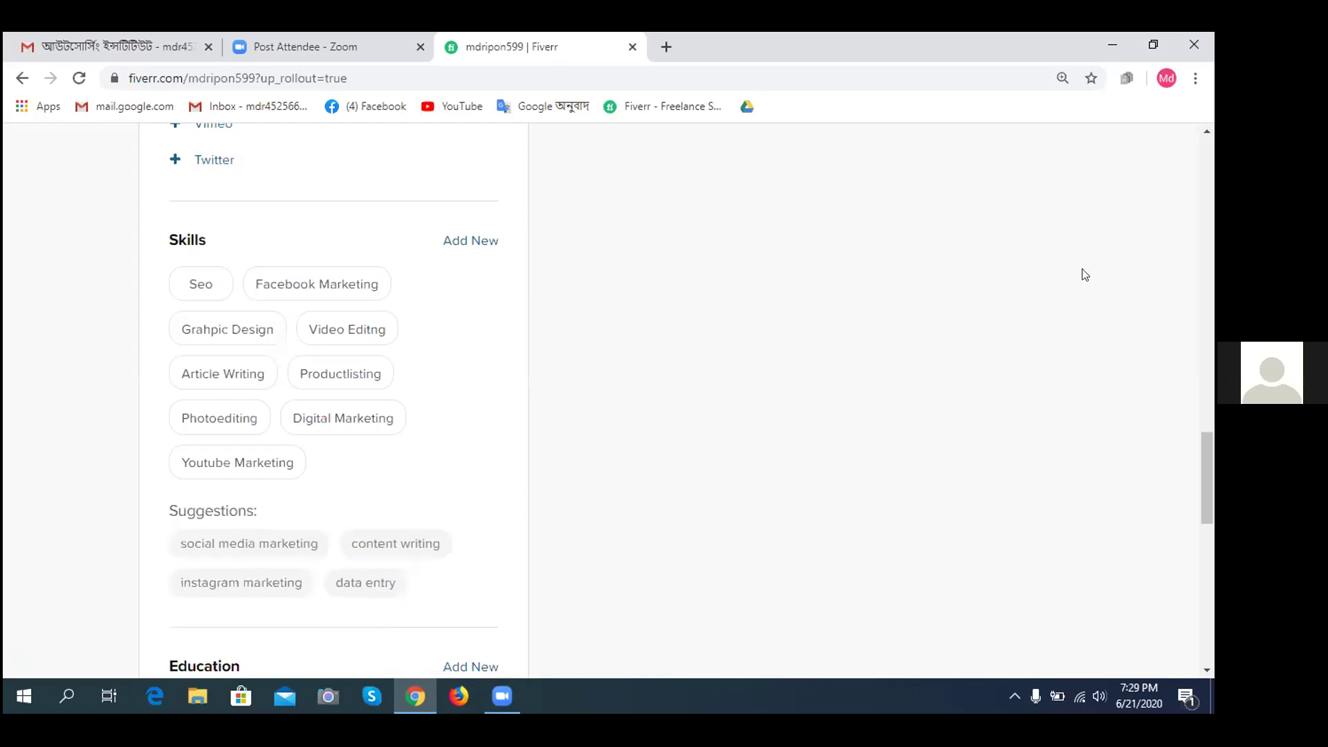
- Review the profile's Skills, Education, Certification and Linked Accounts sections, and return to the start of the profile page
{"action": "scroll", "coordinate": [724, 271], "scroll_direction": "down", "scroll_amount": 2}
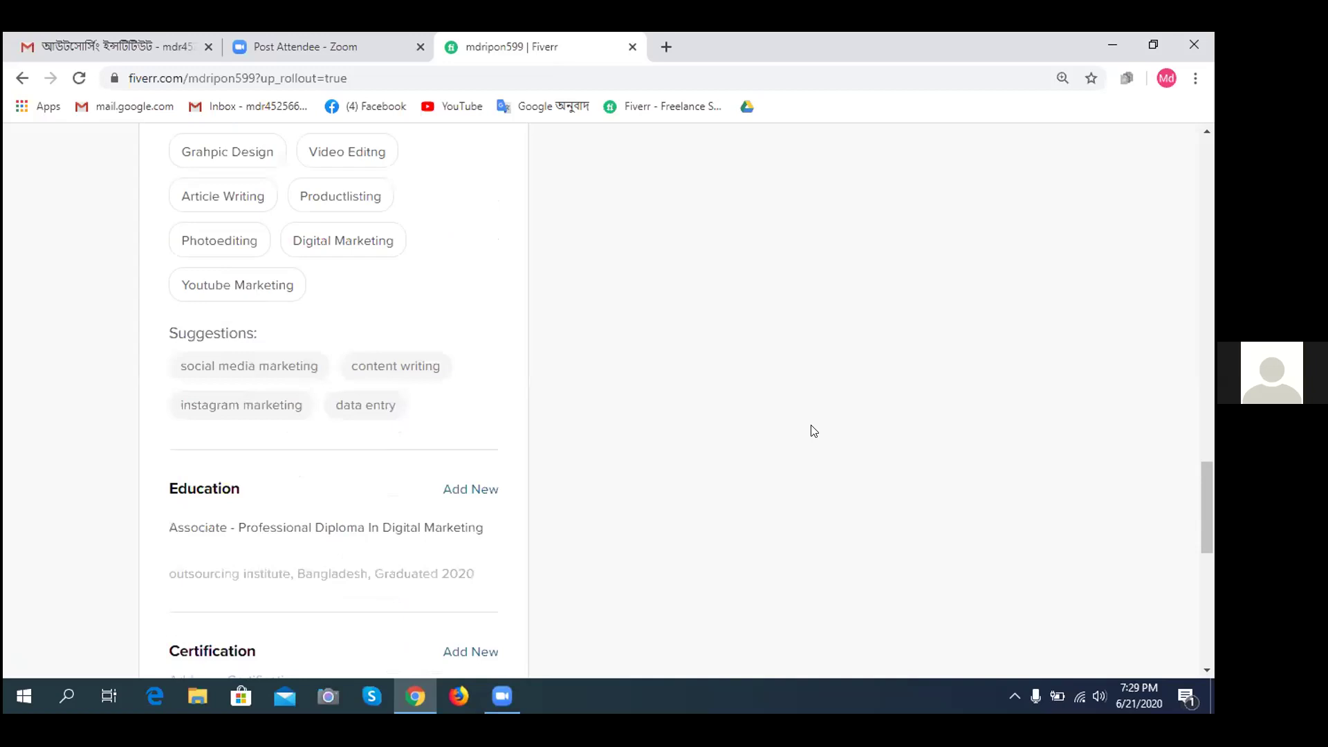
{"action": "scroll", "coordinate": [748, 318], "scroll_direction": "down", "scroll_amount": 3}
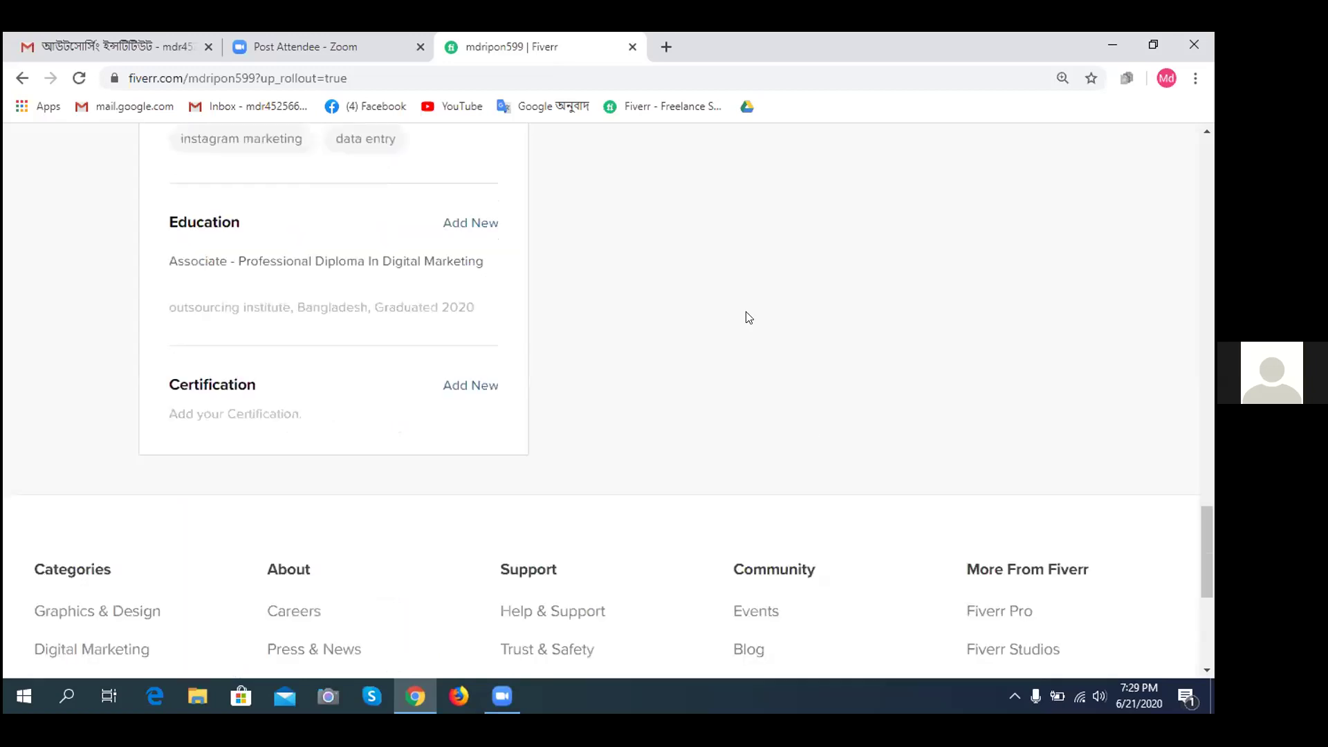
{"action": "scroll", "coordinate": [748, 317], "scroll_direction": "up", "scroll_amount": 6}
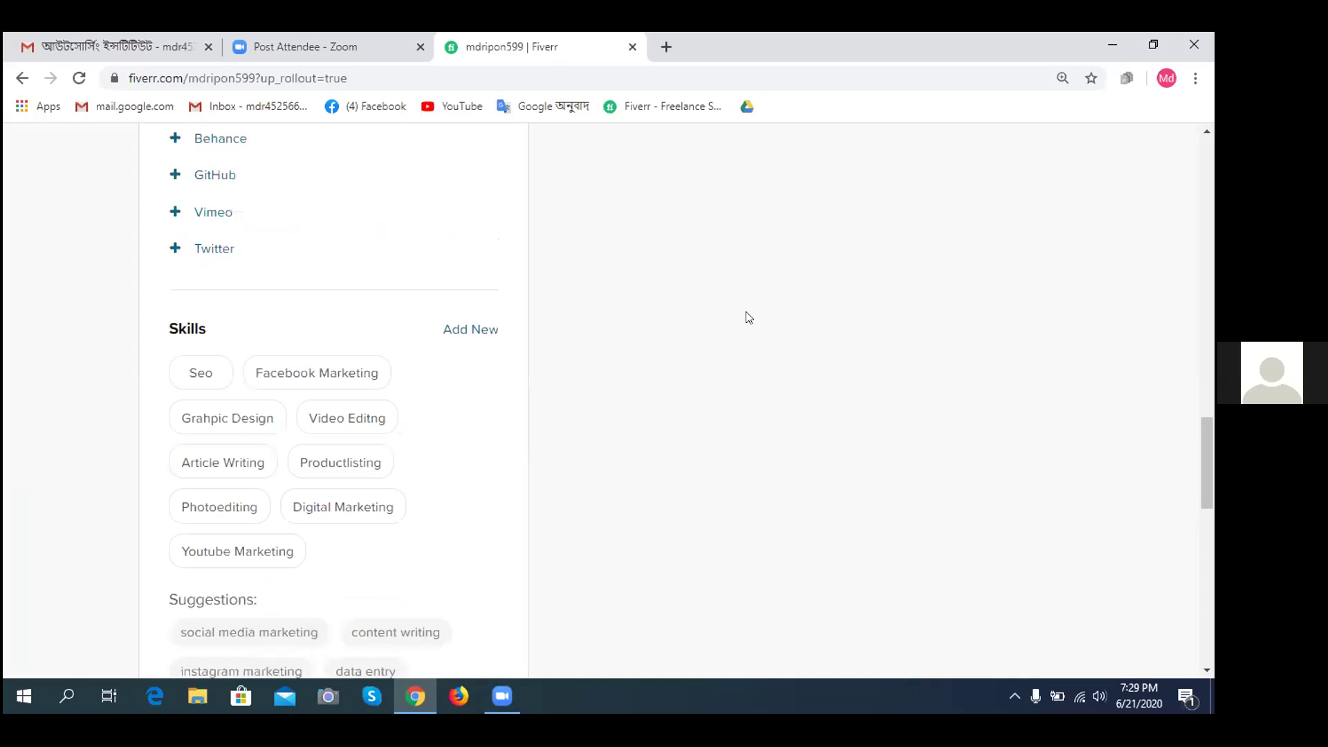
{"action": "scroll", "coordinate": [747, 318], "scroll_direction": "up", "scroll_amount": 6}
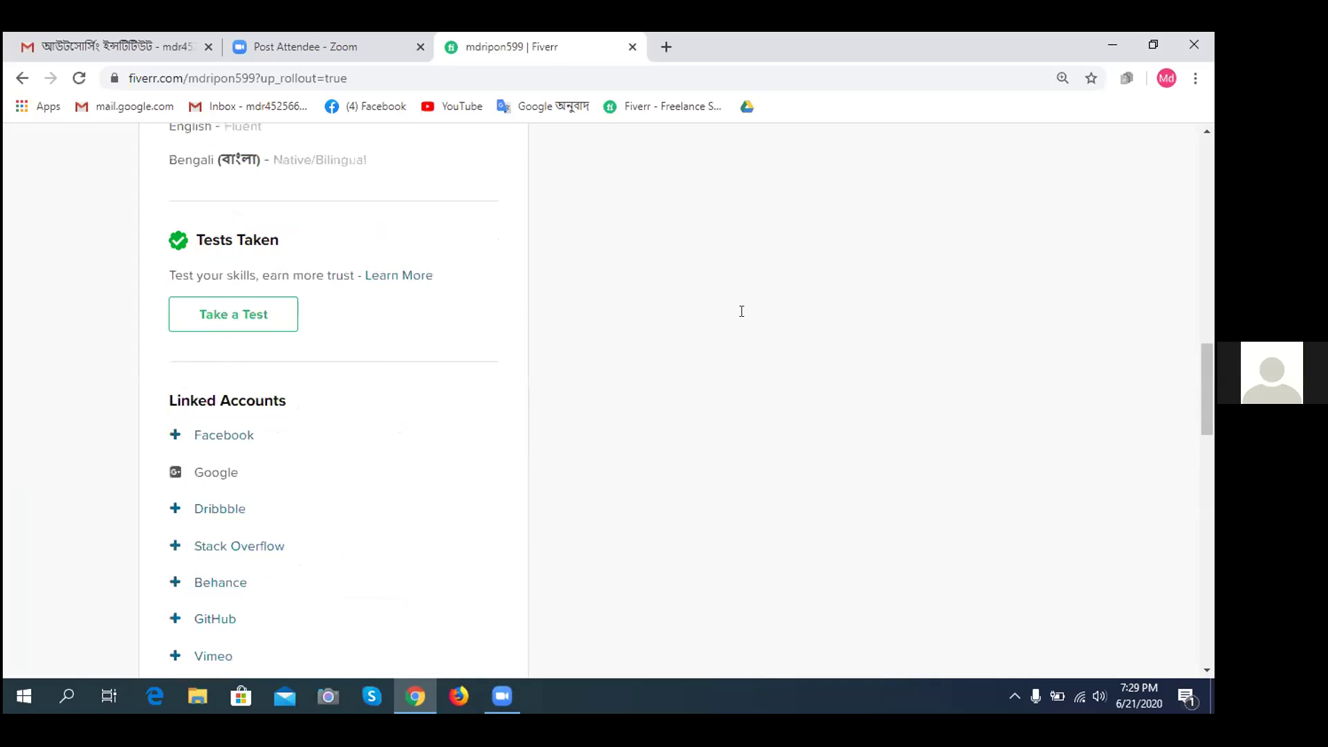
{"action": "scroll", "coordinate": [741, 413], "scroll_direction": "up", "scroll_amount": 10}
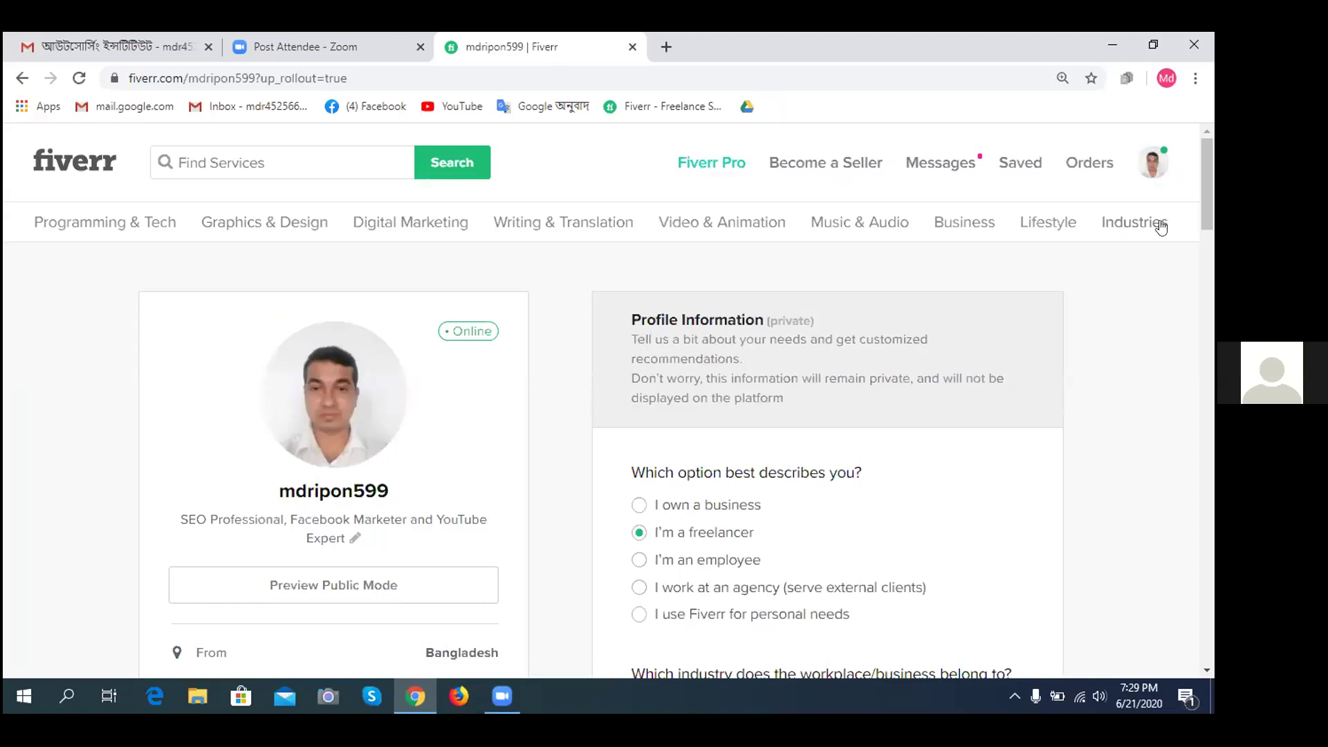
{"action": "mouse_move", "coordinate": [1162, 228]}
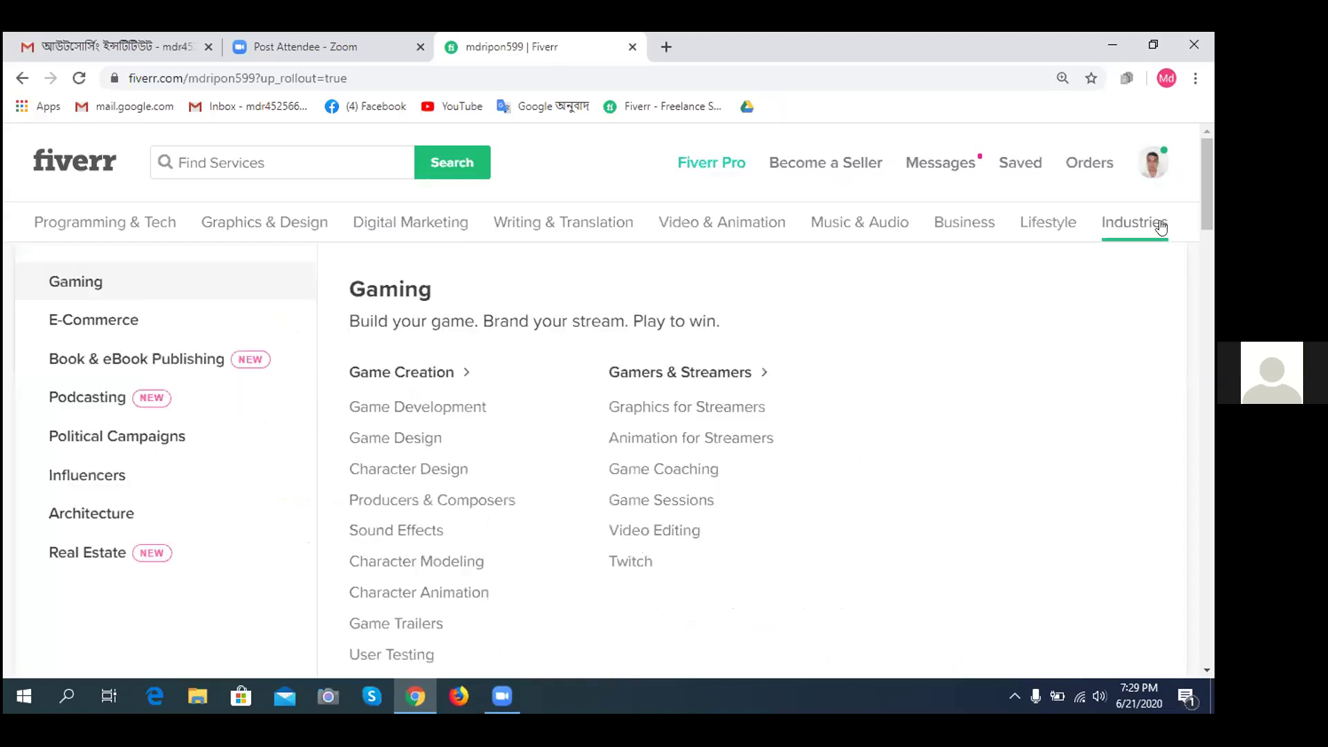